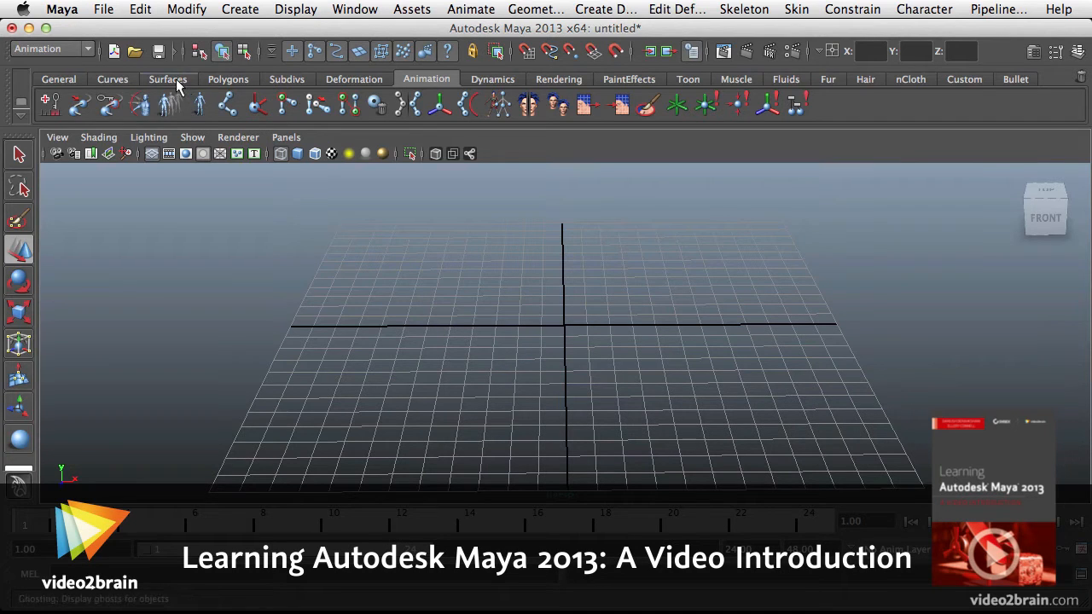
Create a NURBS sphere at the centre of the grid.
left_click(177, 81)
left_click(49, 109)
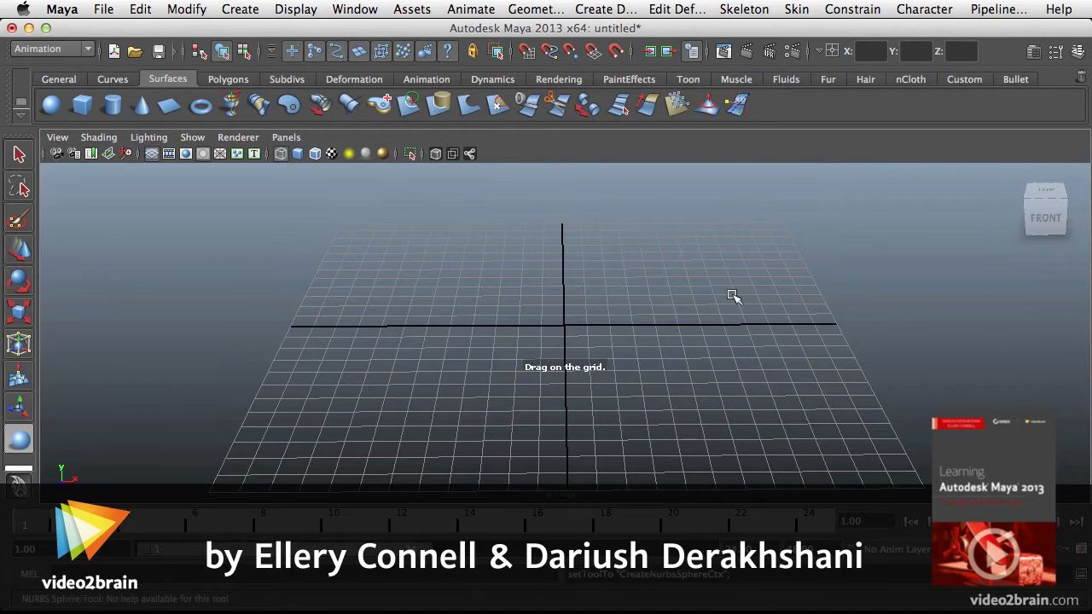
left_click(567, 326)
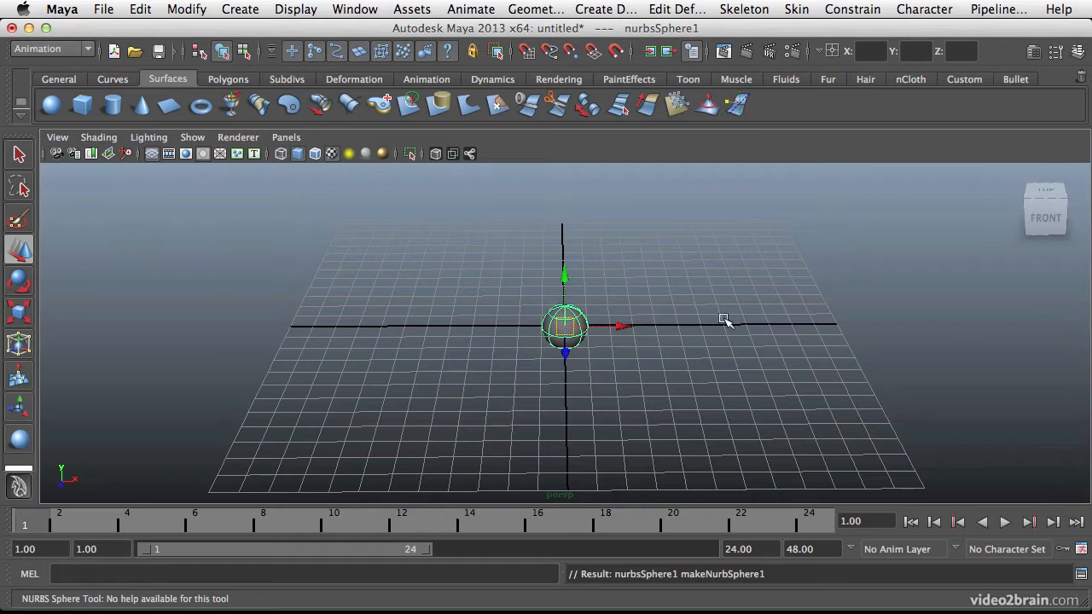
scroll(577, 336, "up", 5)
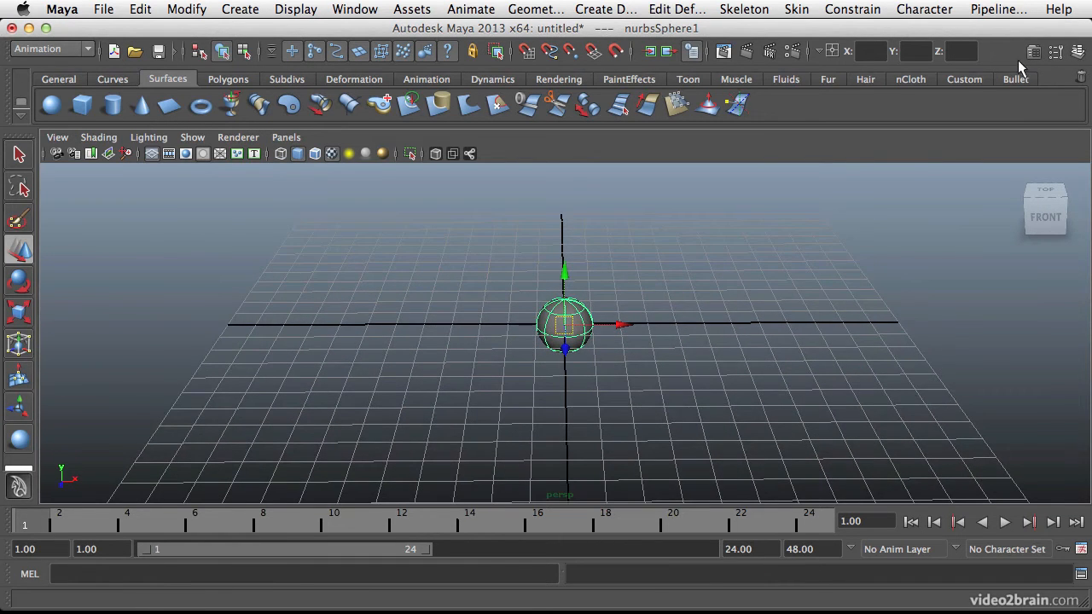
Set the sphere's Translate X and Translate Z values to 0 to centre it exactly on the origin.
left_click(1034, 52)
left_click(782, 187)
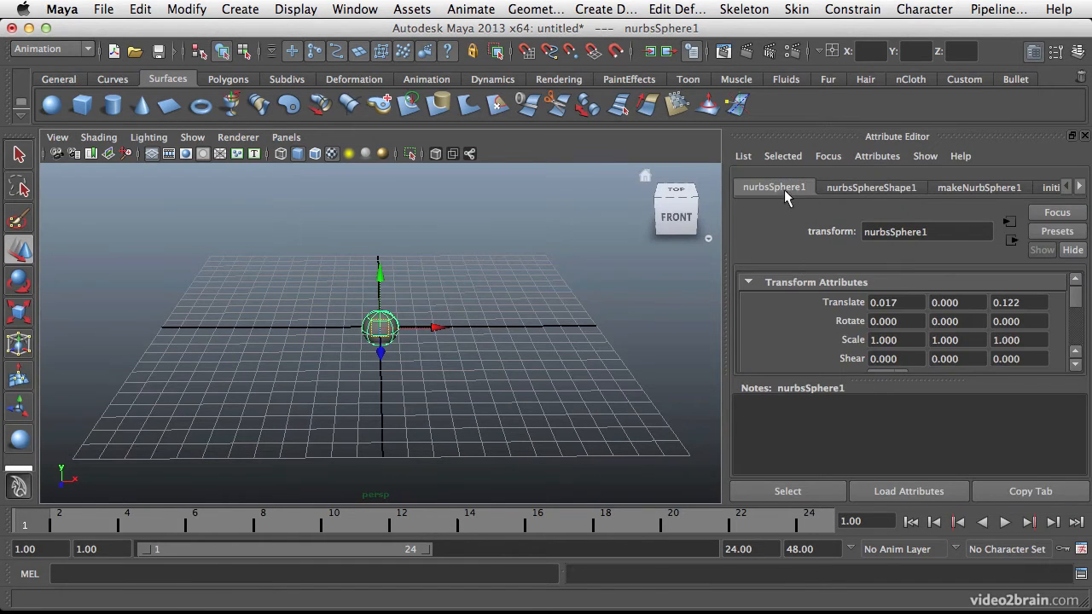
left_click(1080, 53)
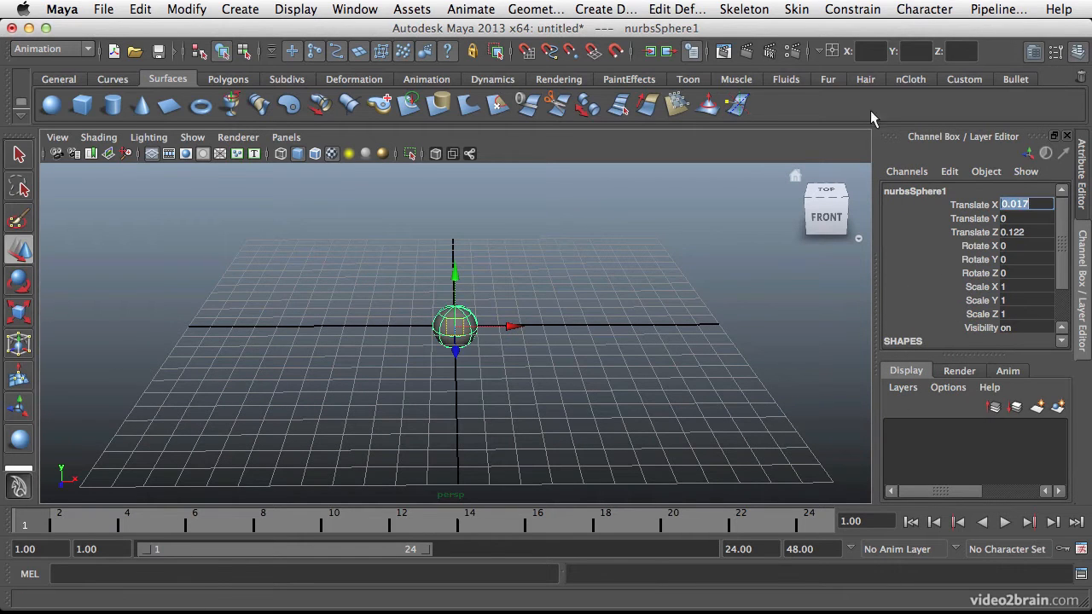
type("0")
key("Tab")
key("Tab")
type("0")
key("Return")
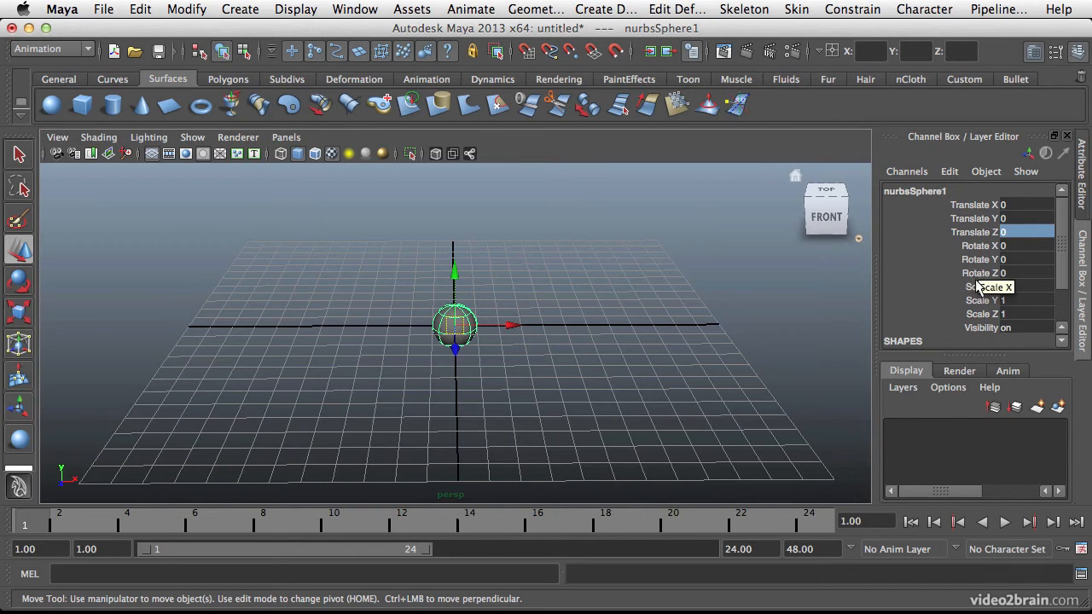
Move the sphere along the X axis to a Translate X of about -9.25.
left_click_drag(514, 320, 373, 320)
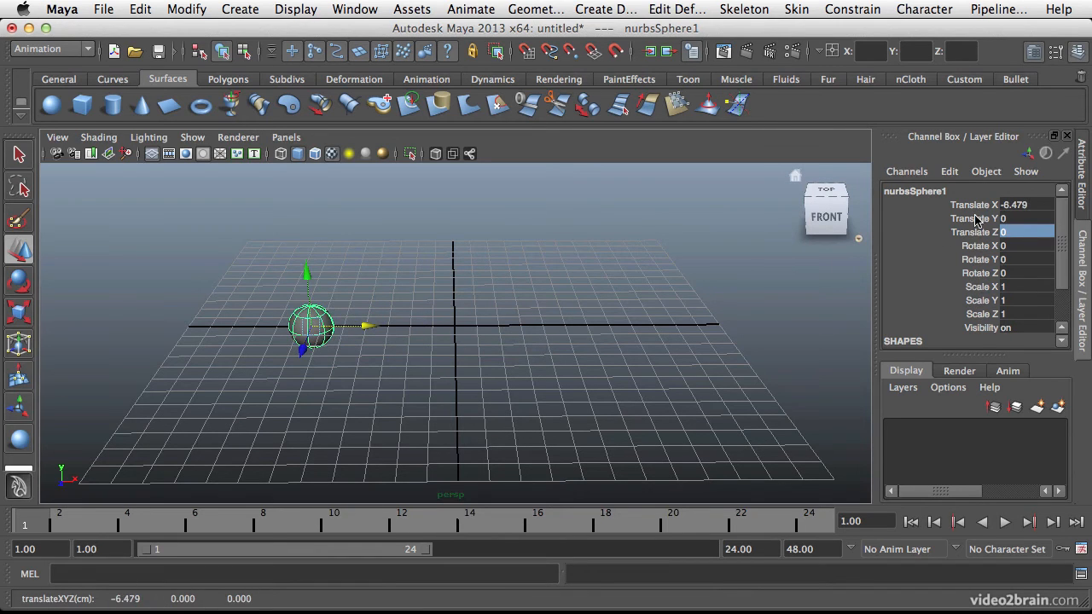
left_click(1041, 205)
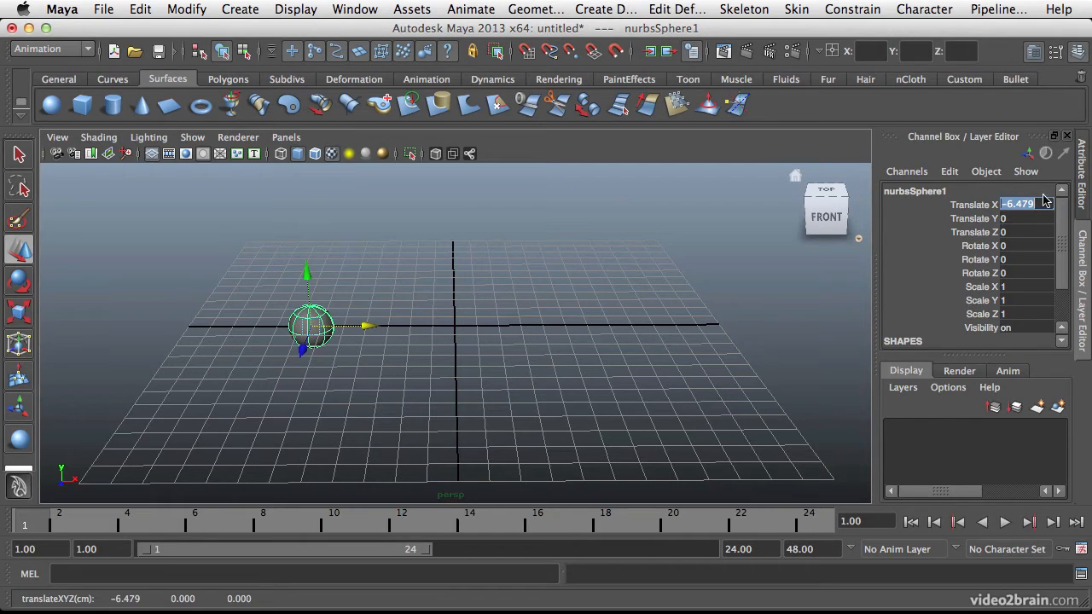
left_click(364, 328)
left_click(308, 312)
left_click_drag(372, 331, 306, 327)
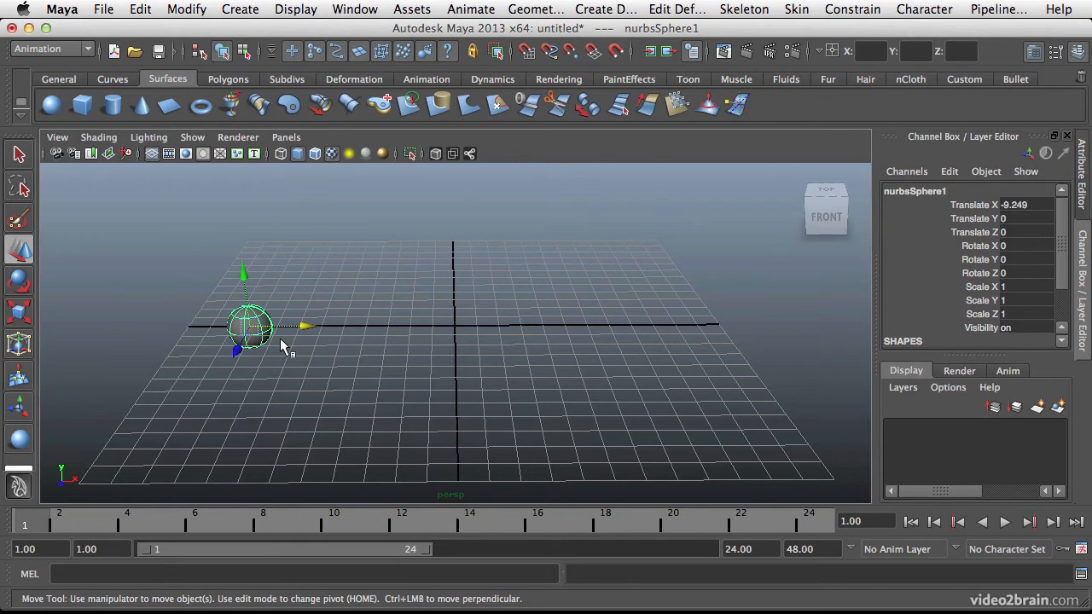
Key all of the sphere's channels at frame 1 and move it to Translate X about 9.49 at frame 24.
key("s")
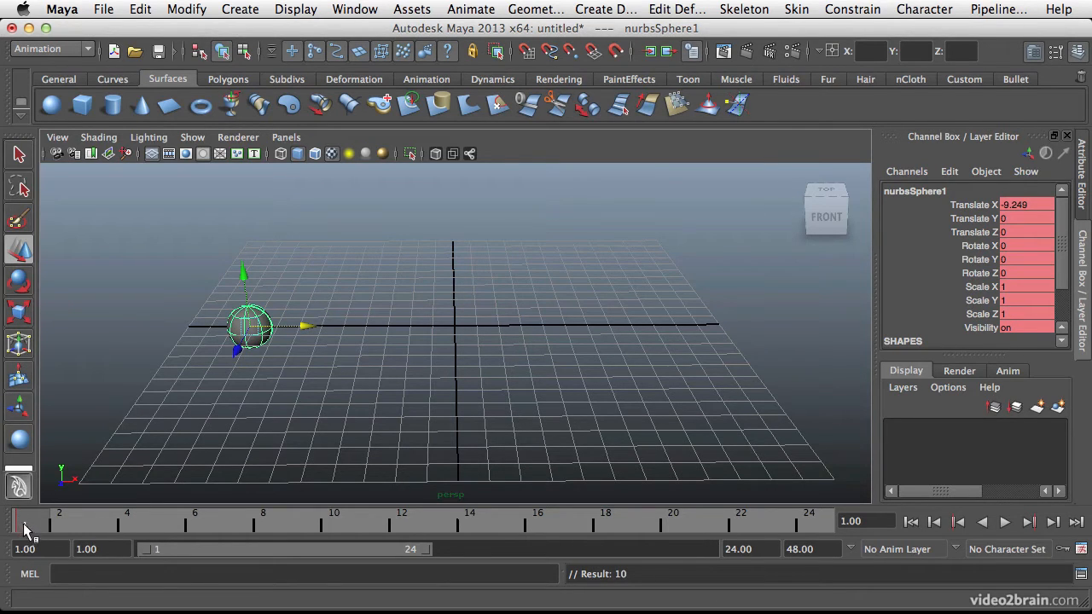
key("alt+v")
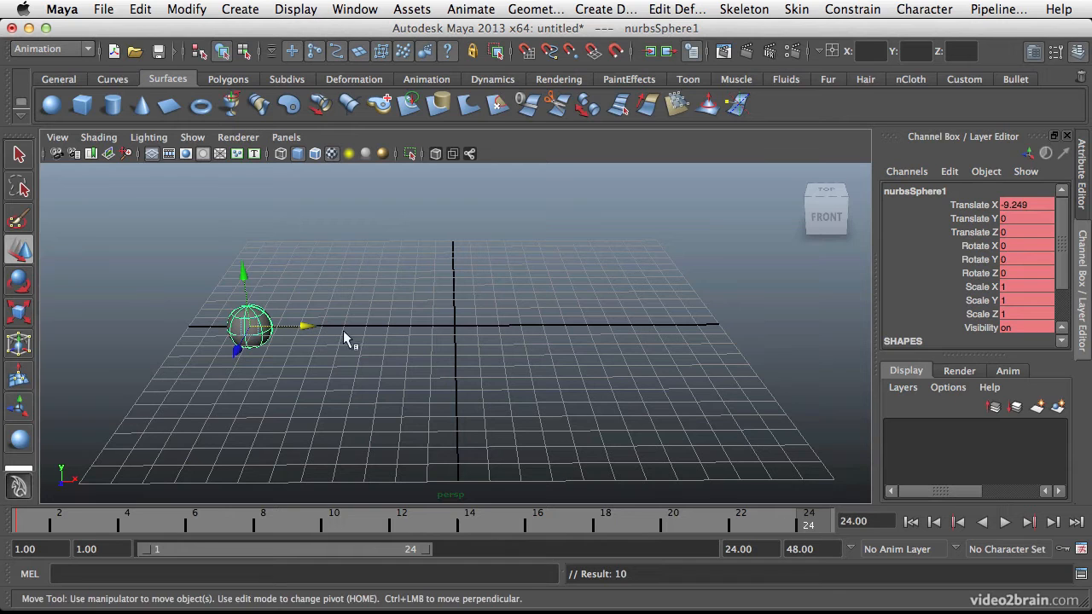
left_click_drag(304, 330, 717, 344)
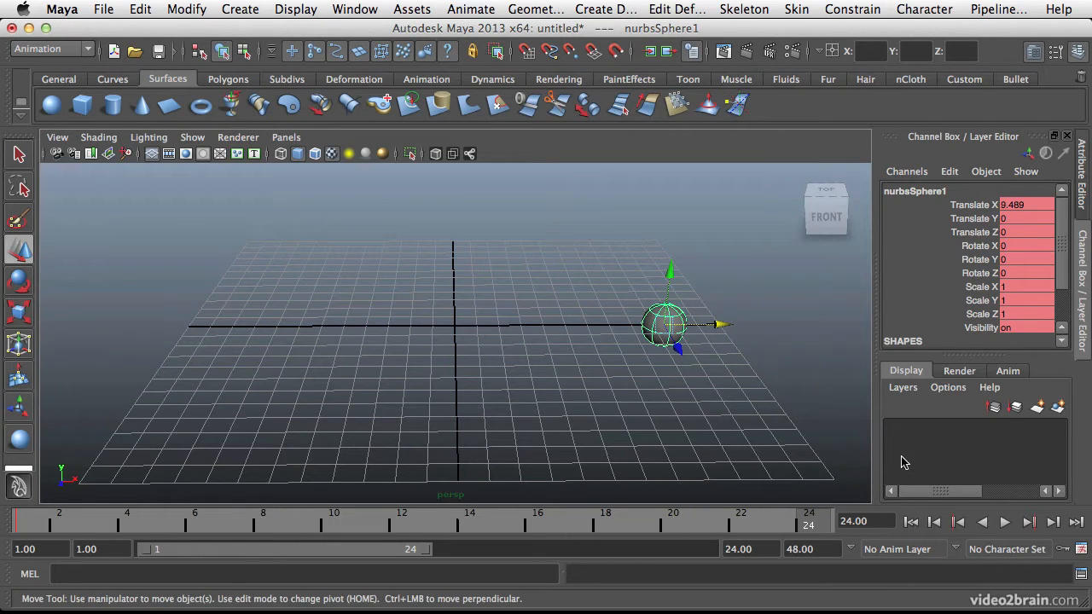
left_click_drag(609, 395, 612, 393, "alt")
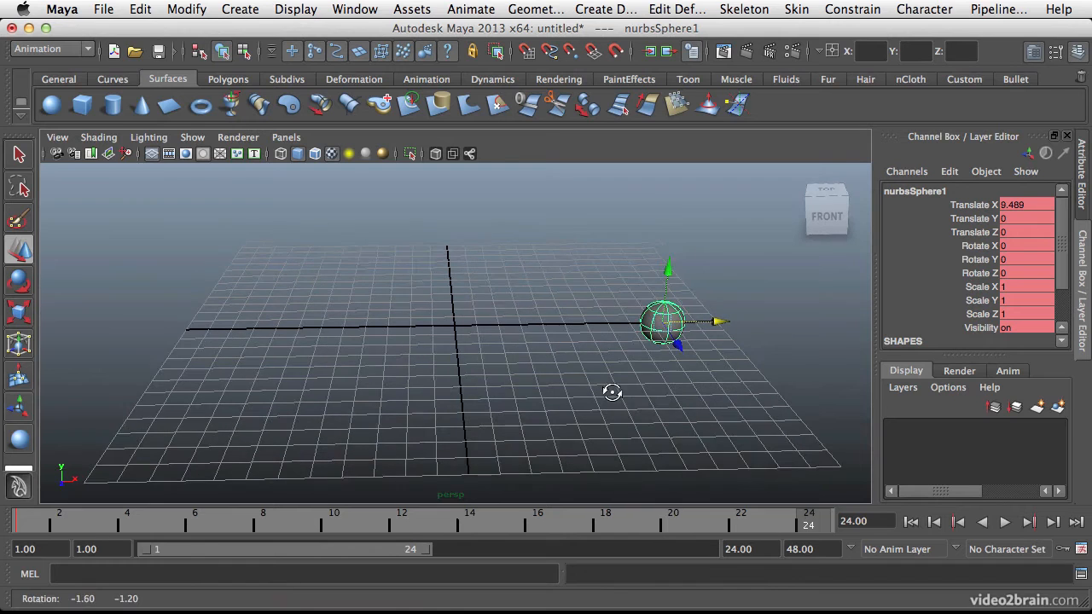
key("alt+v")
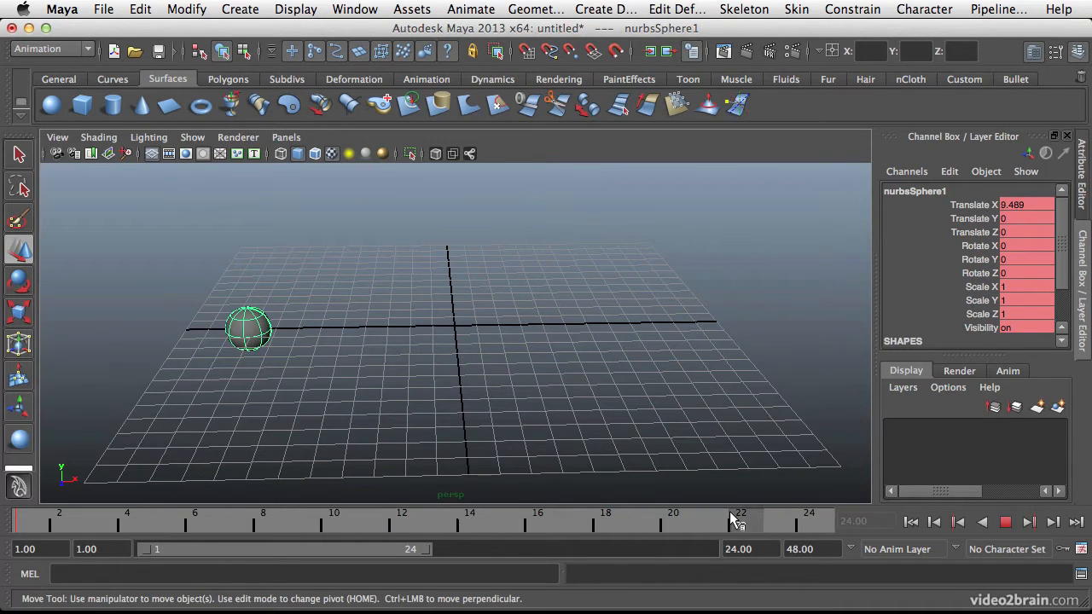
Move the sphere along X to about 10.18 at frame 24 and key all its channels.
mouse_move(711, 526)
left_mouse_down()
mouse_move(98, 515)
mouse_move(27, 528)
mouse_move(97, 527)
mouse_move(24, 527)
mouse_move(332, 516)
mouse_move(816, 525)
left_mouse_up()
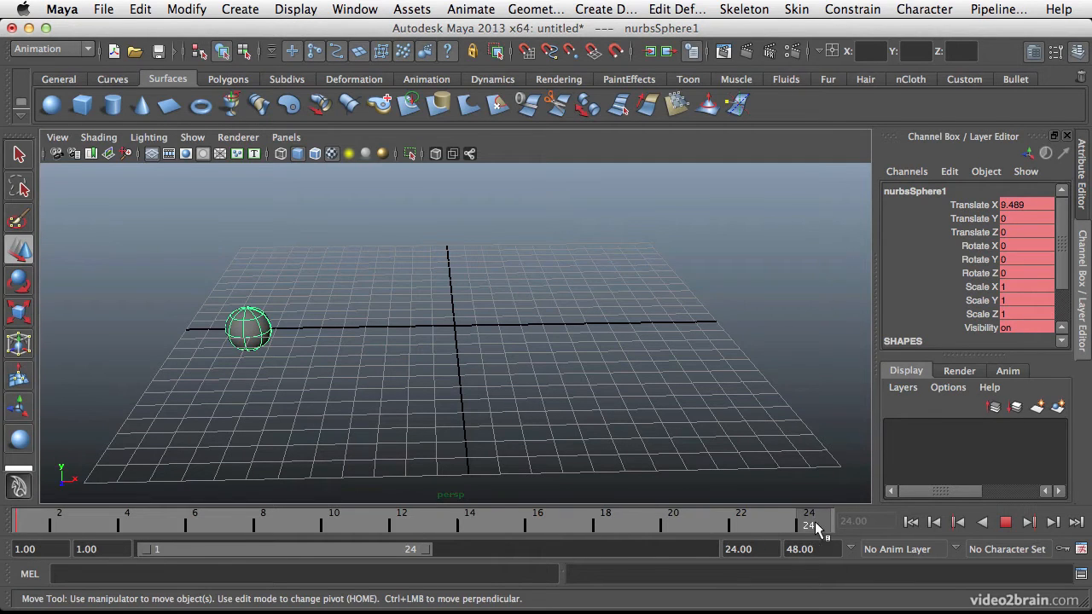
left_click_drag(517, 338, 506, 342, "alt")
left_click_drag(304, 325, 736, 344)
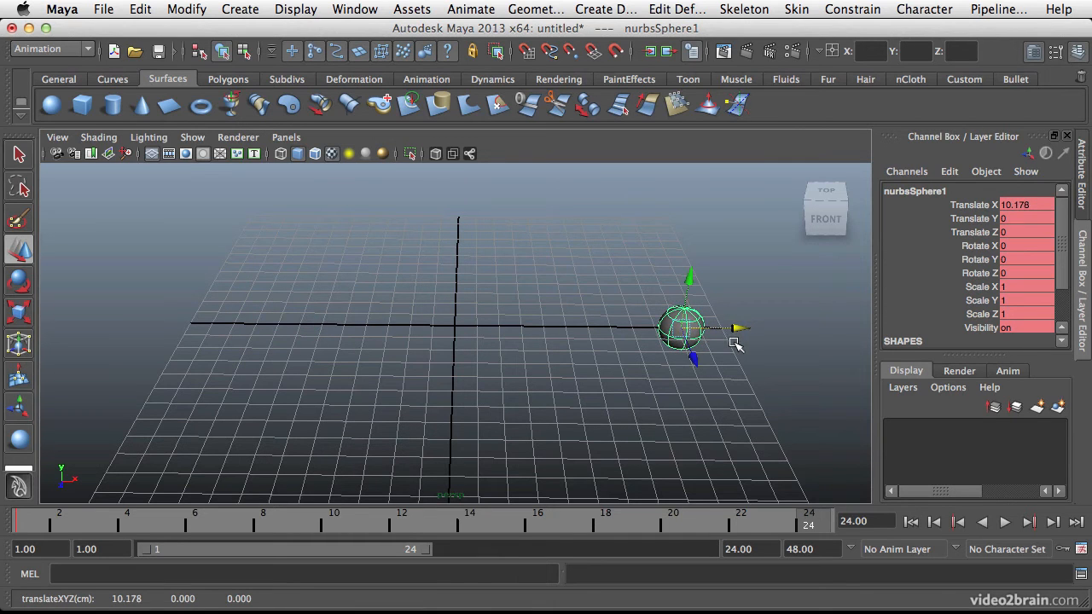
Scrub back to frame 1 and play the sphere's animation to check its movement.
left_click_drag(819, 522, 26, 517)
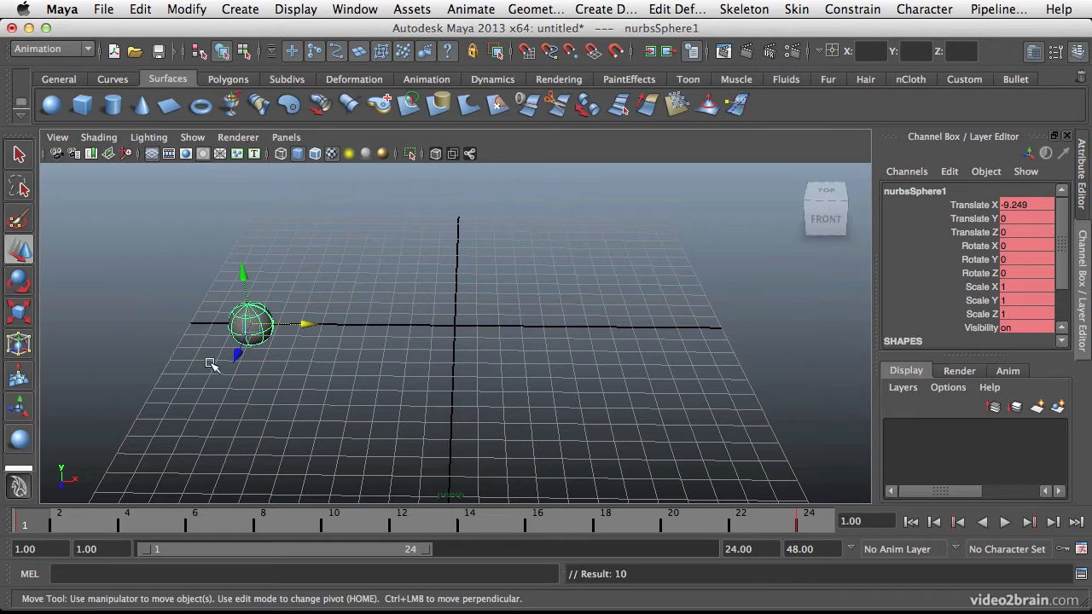
left_click_drag(52, 523, 19, 485)
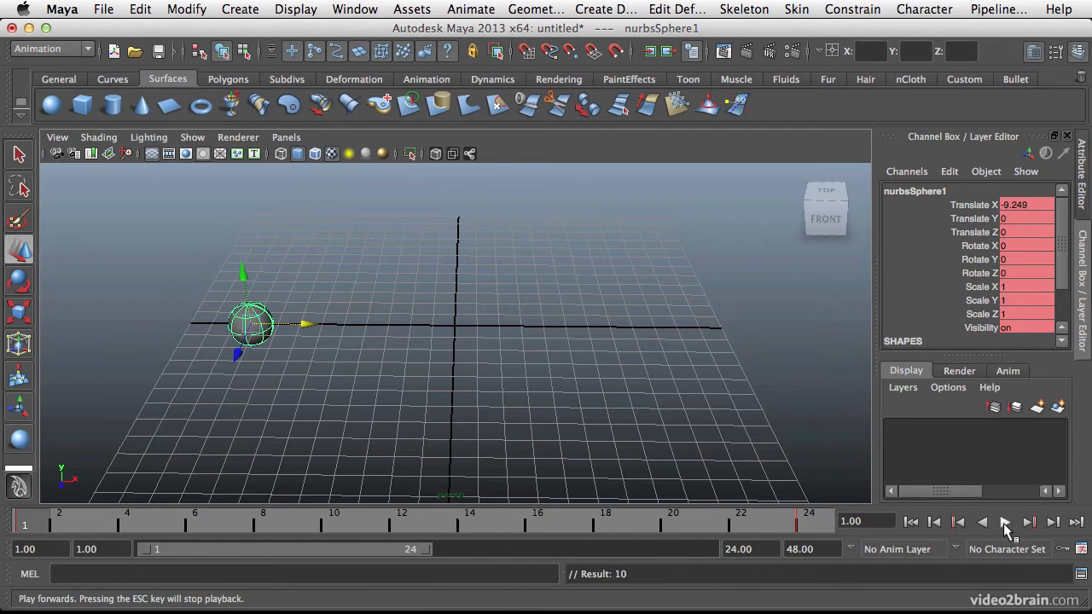
left_click(1005, 522)
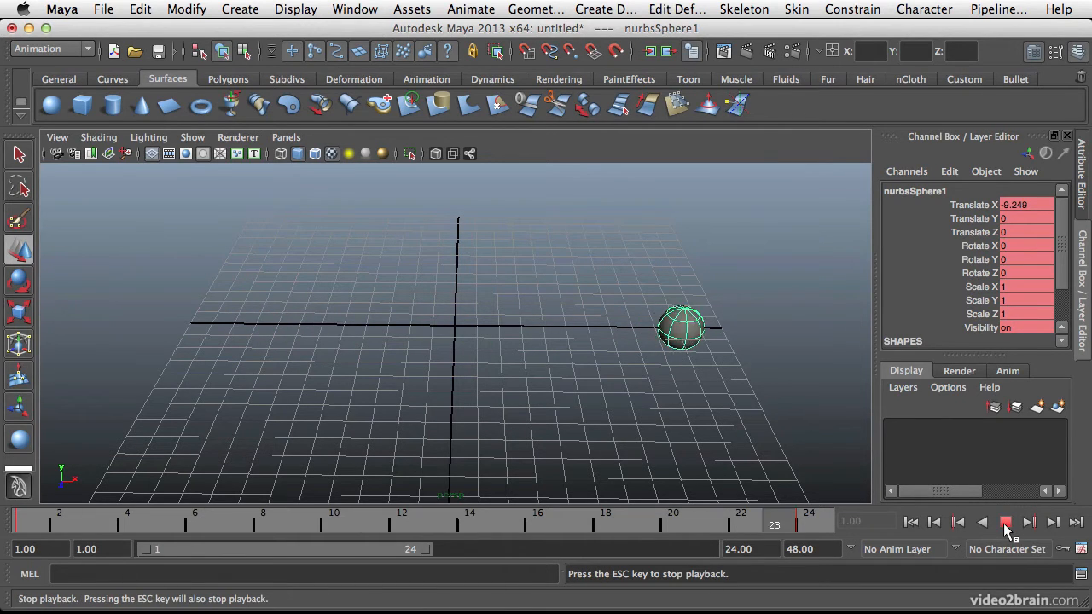
left_click(1006, 524)
Undo the keys set on all of the sphere's channels, back to its unkeyed position at frame 1.
left_click_drag(535, 410, 485, 356, "alt")
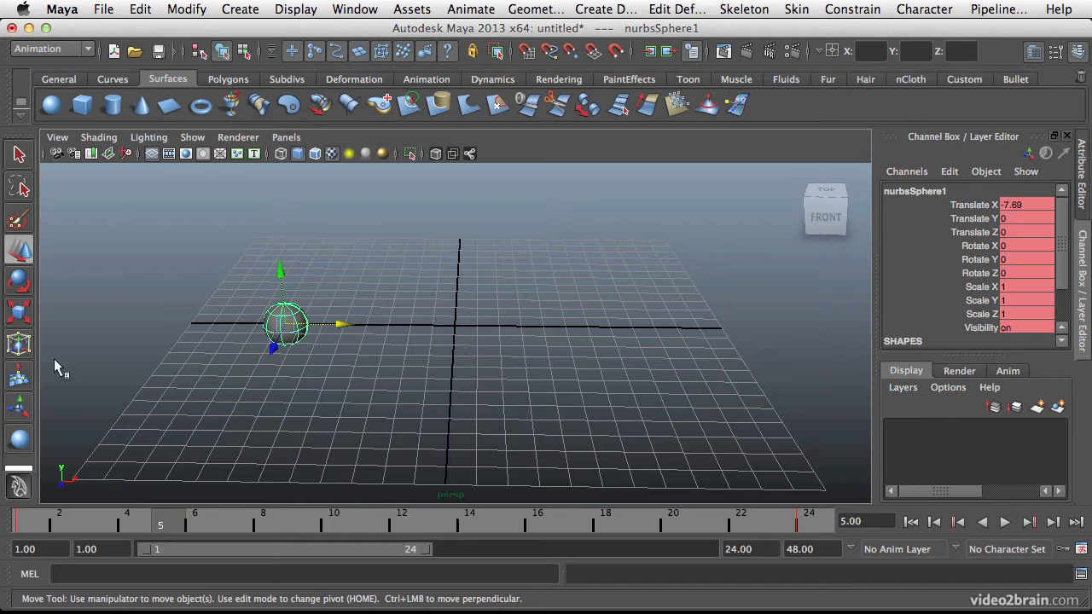
key("z")
key("z")
key("z")
key("z")
key("z")
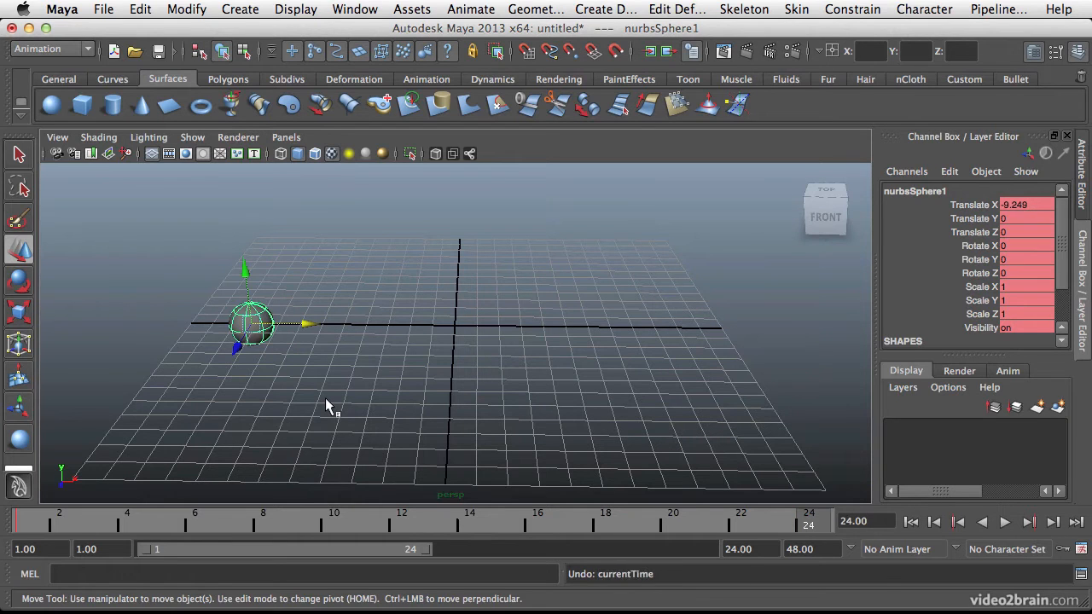
key("z")
key("z")
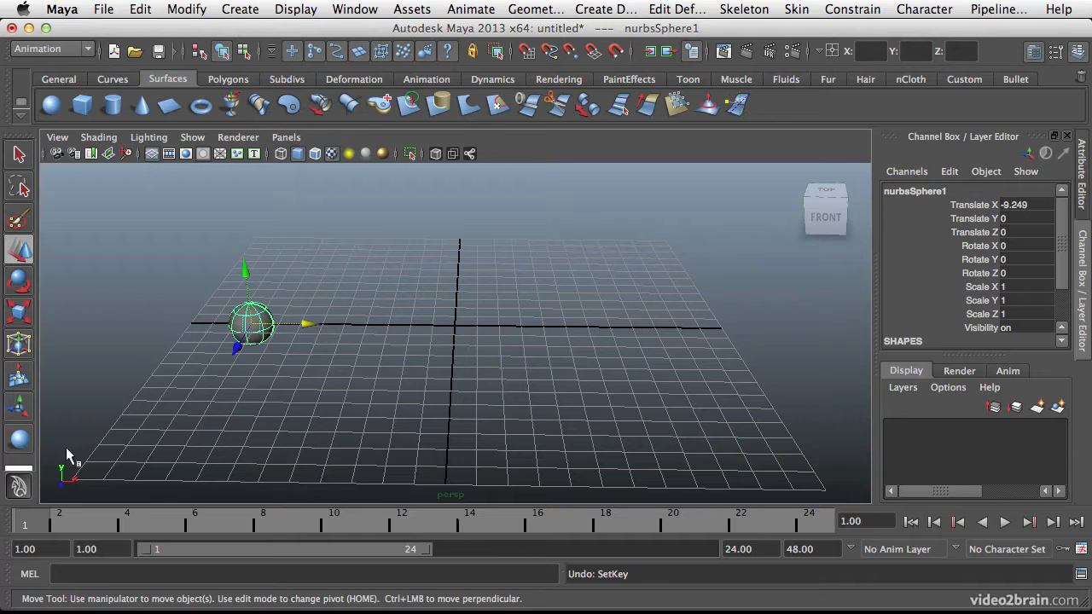
Float the Set Transform Keys commands beside the view and key only the sphere's translation at frame 1.
left_click(459, 11)
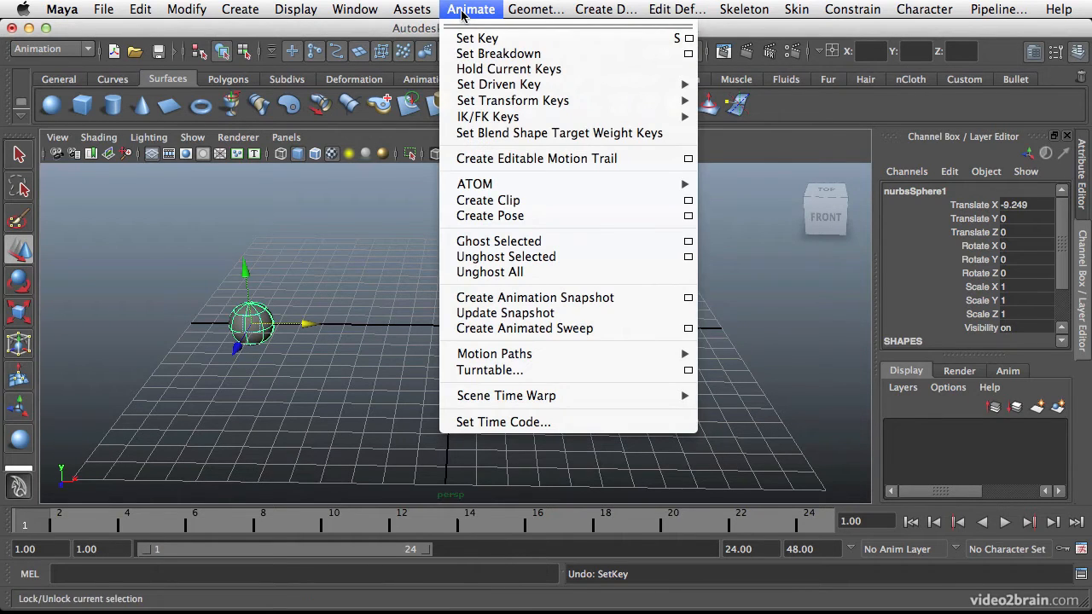
mouse_move(496, 106)
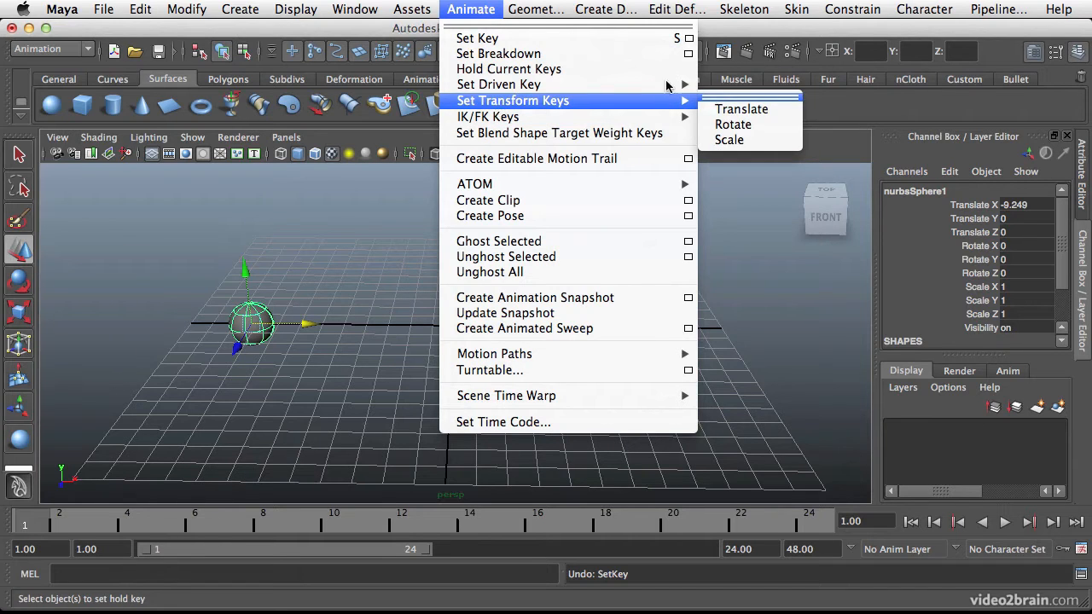
left_click(768, 97)
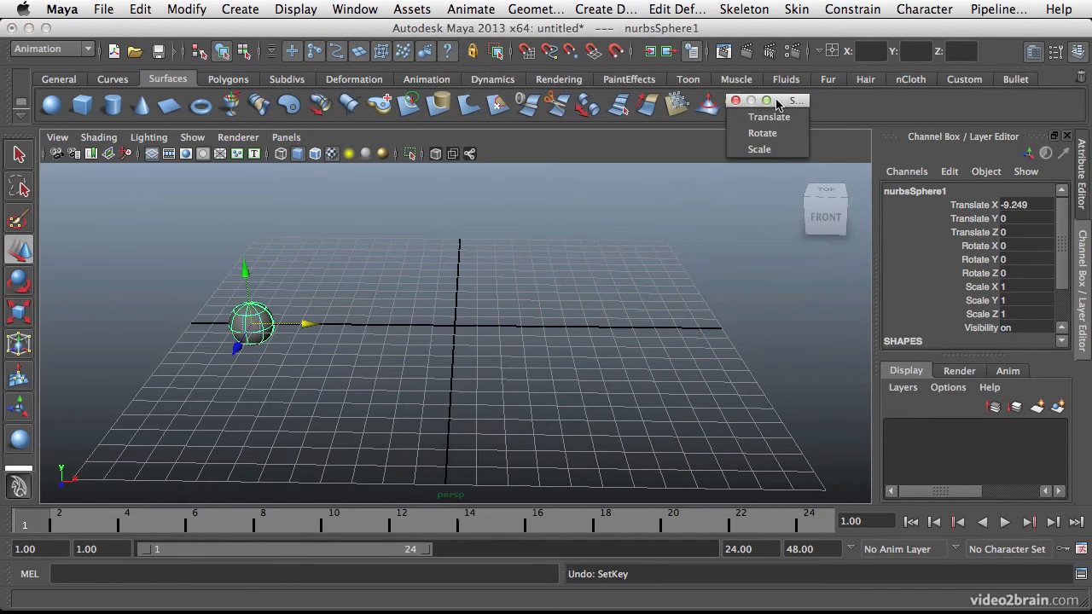
left_click_drag(777, 104, 923, 104)
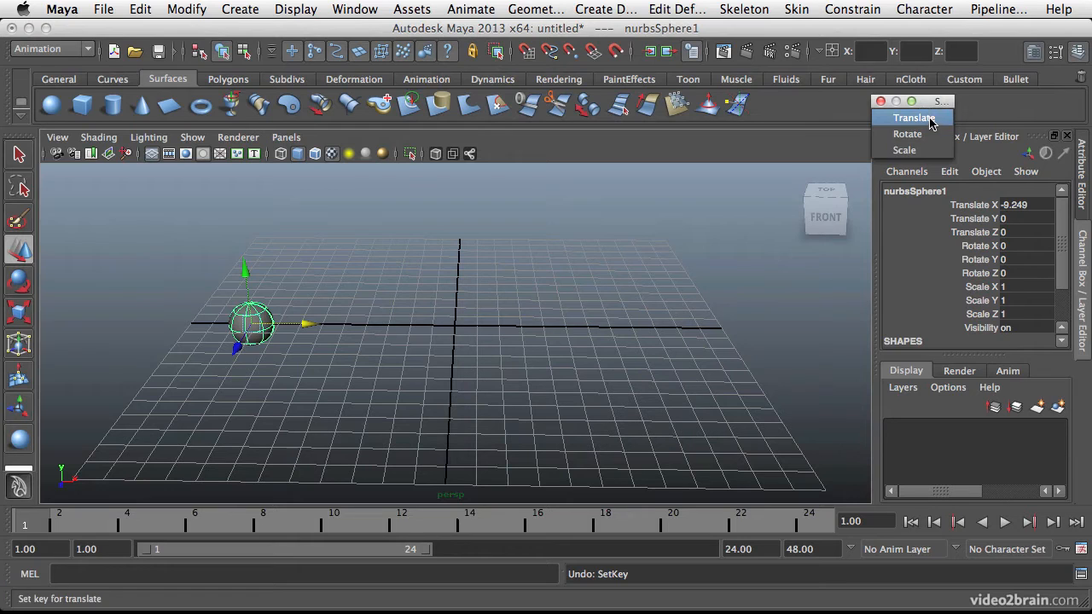
left_click_drag(935, 101, 834, 101)
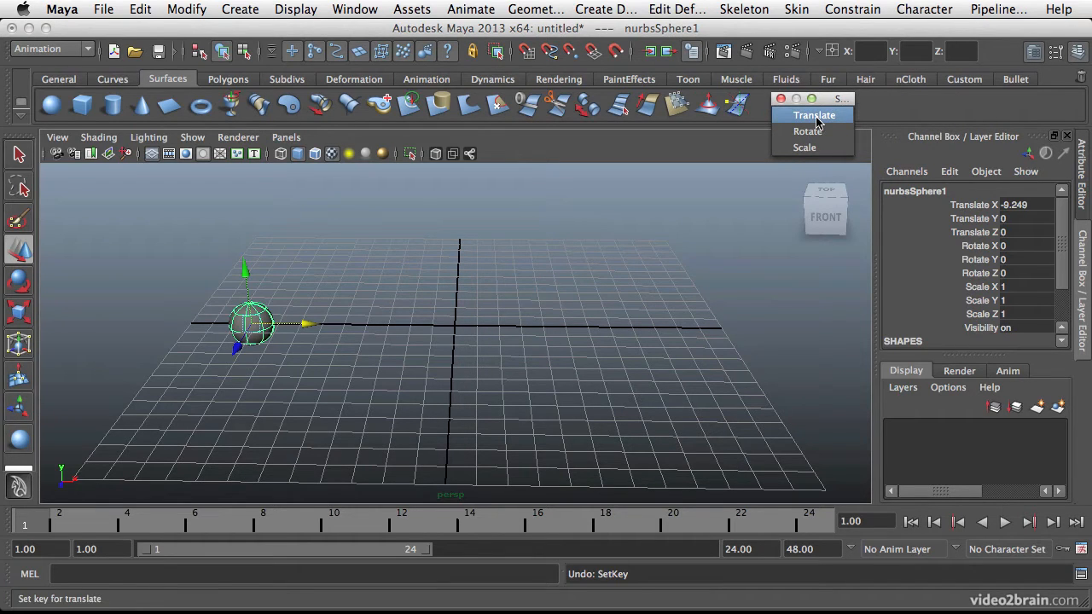
left_click(815, 116)
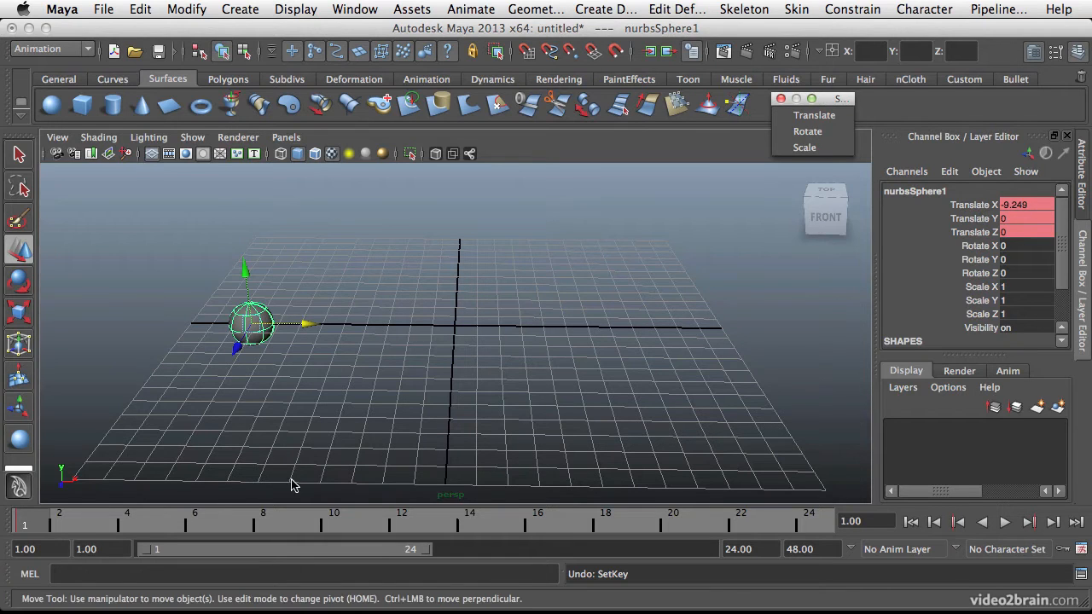
Move the sphere to Translate X about 9.88 at frame 24 and key its translation.
left_click_drag(41, 514, 817, 512)
left_click_drag(293, 320, 713, 331)
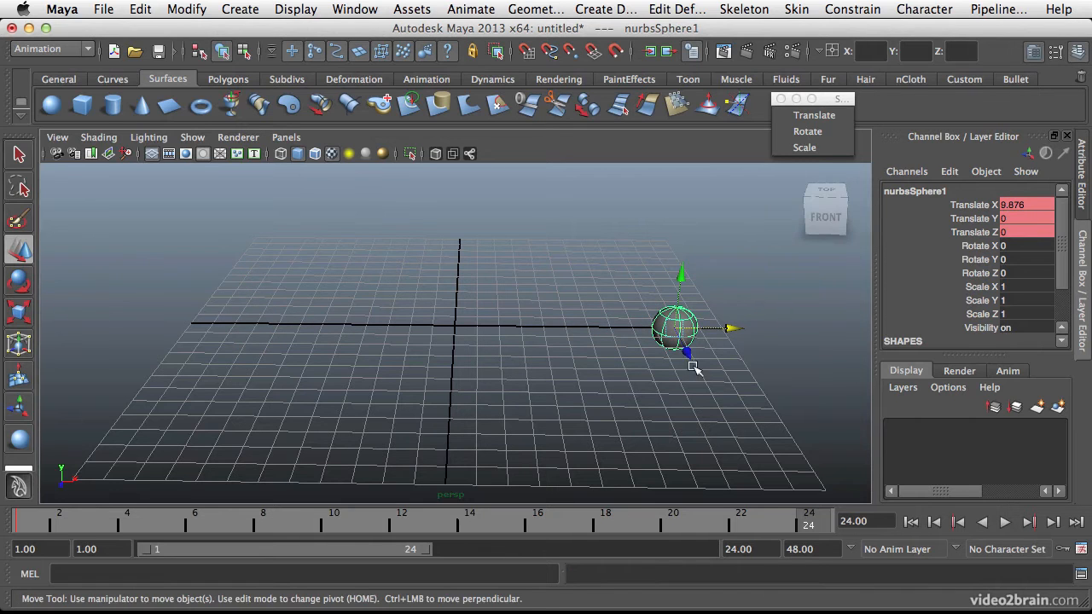
left_click(810, 124)
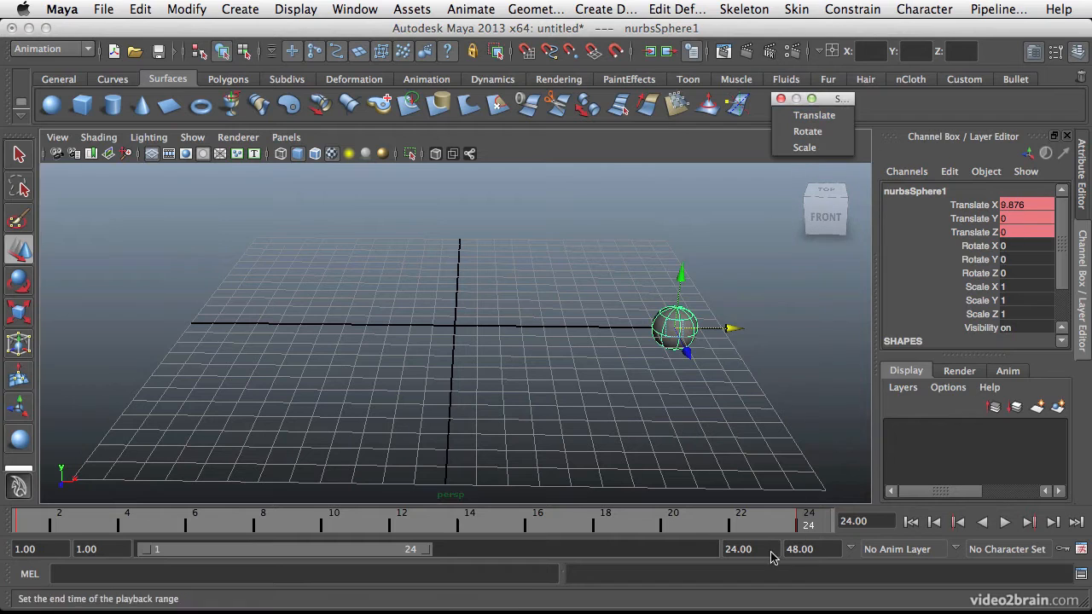
Play back the translation animation and review which of the sphere's channels are keyed.
key("alt+v")
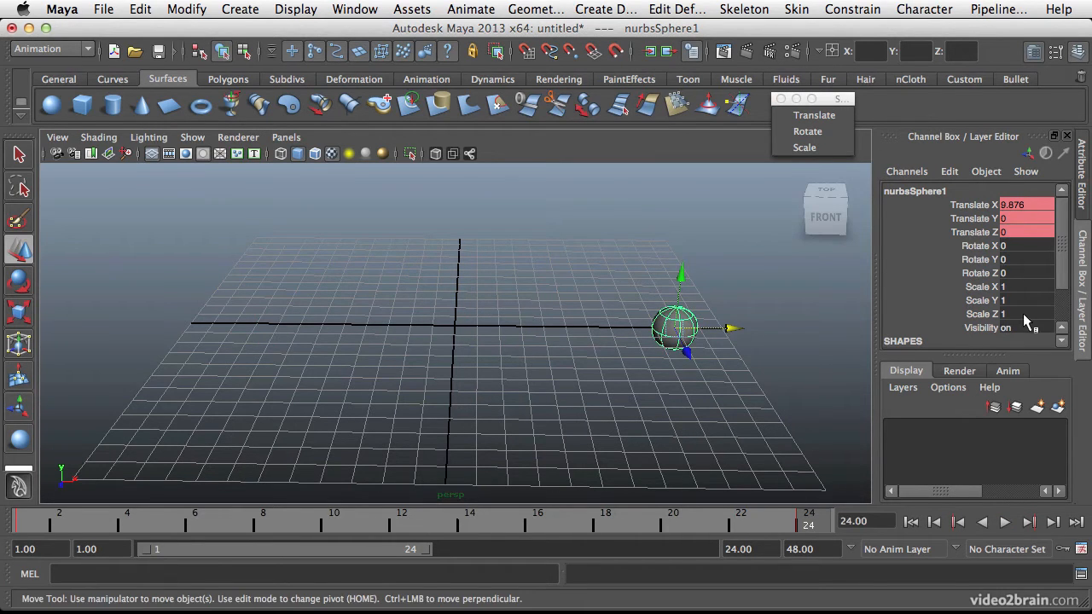
scroll(1010, 328, "down", 3)
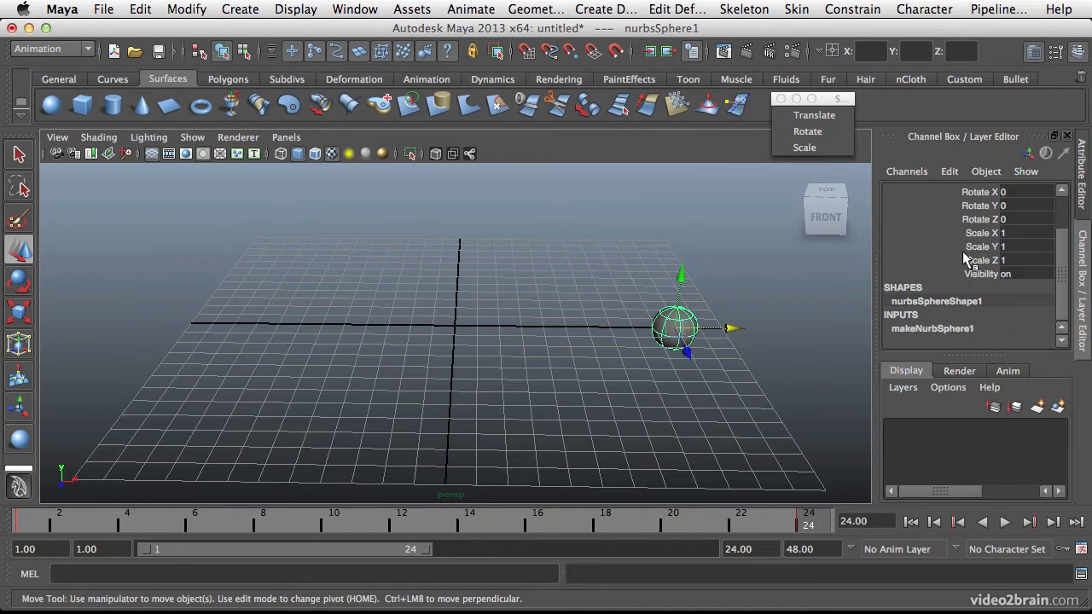
scroll(1011, 256, "up", 3)
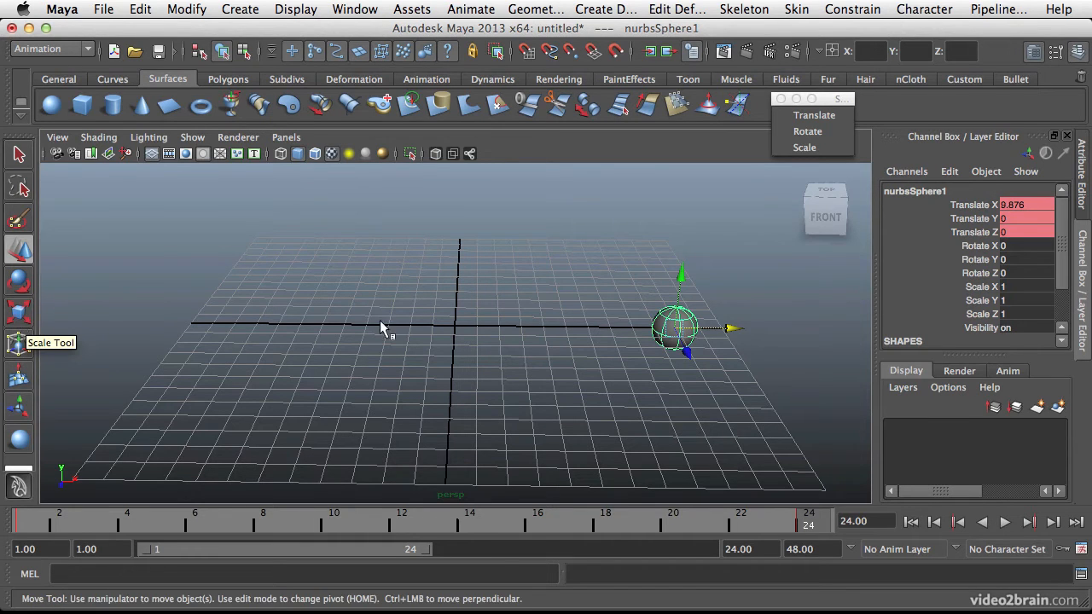
Key the sphere's rotation channels at frame 1.
left_click_drag(134, 517, 26, 518)
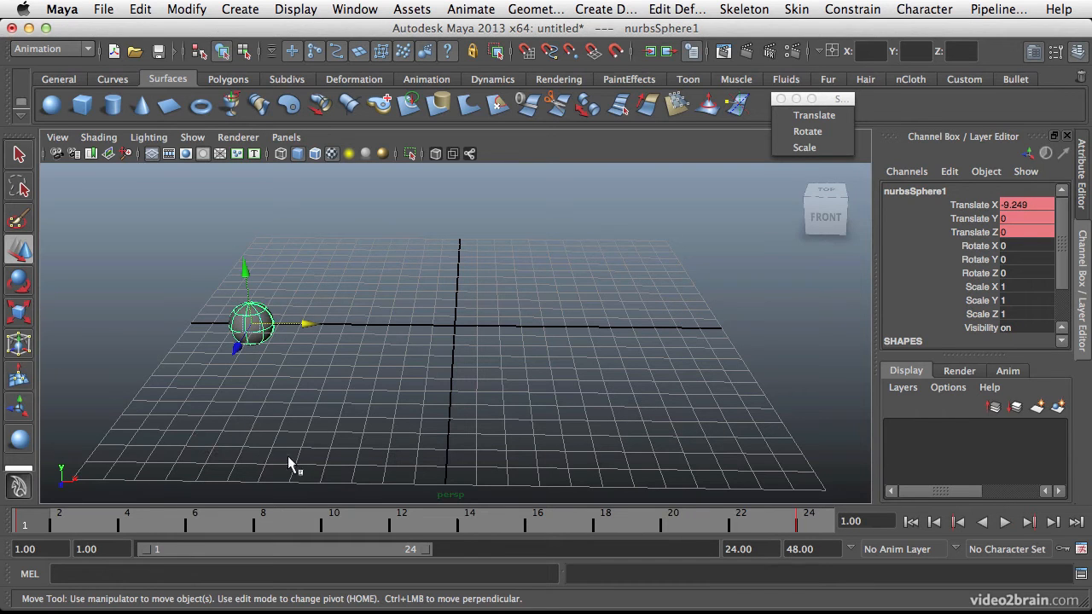
key("shift+e")
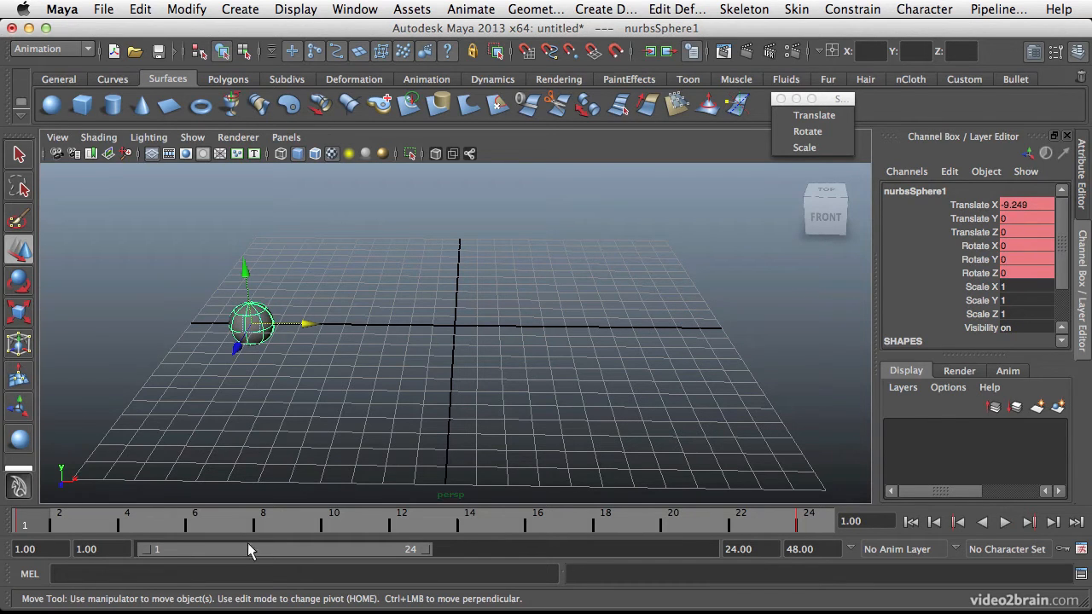
Rotate the sphere at frame 24 to about 2.9, -195.2 and 191.0 degrees in X, Y and Z and key its rotation.
left_click(124, 521)
left_click(798, 520)
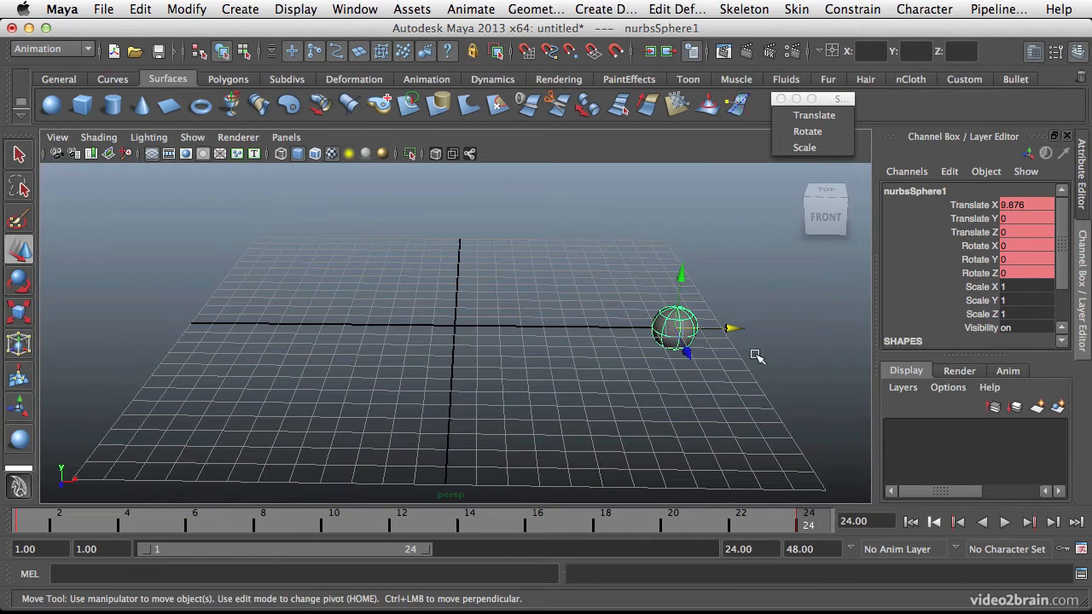
key("e")
mouse_move(726, 365)
left_mouse_down()
mouse_move(699, 223)
mouse_move(708, 225)
mouse_move(643, 216)
left_mouse_up()
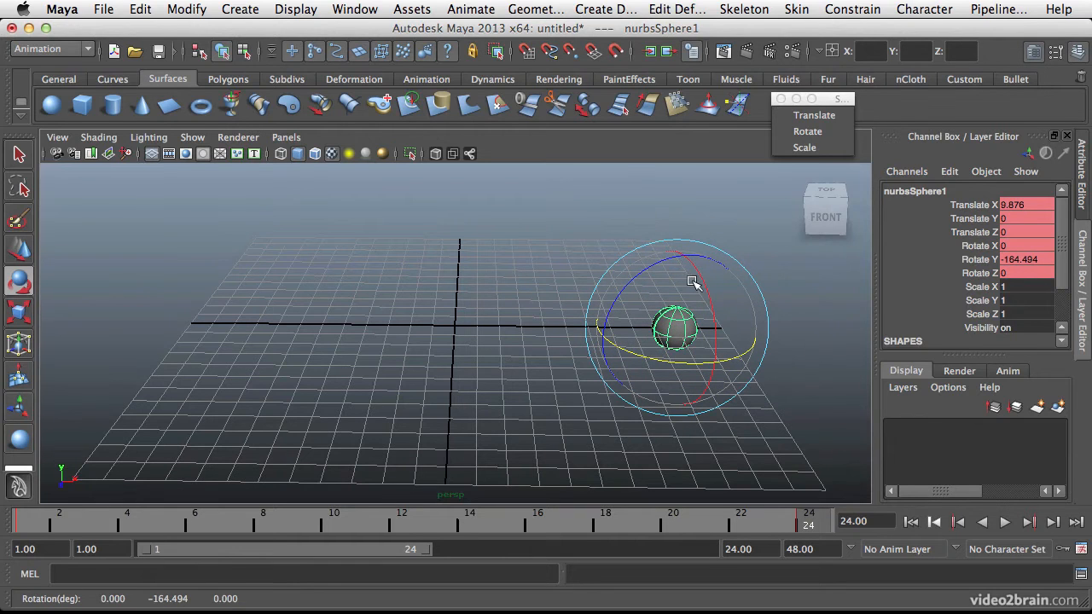
left_click_drag(808, 524, 819, 487)
key("e")
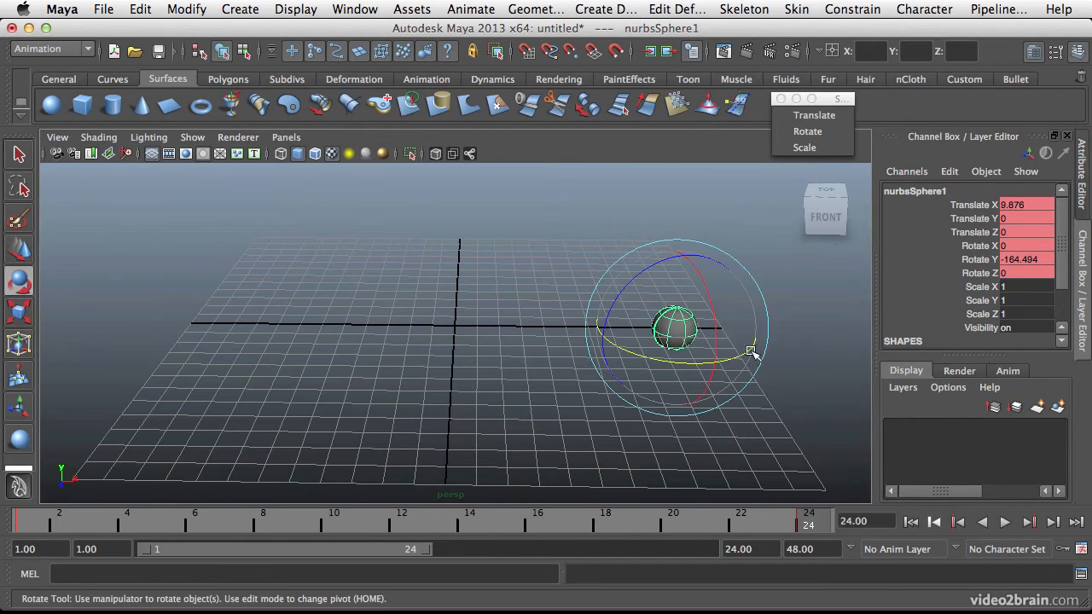
left_click_drag(655, 272, 810, 478)
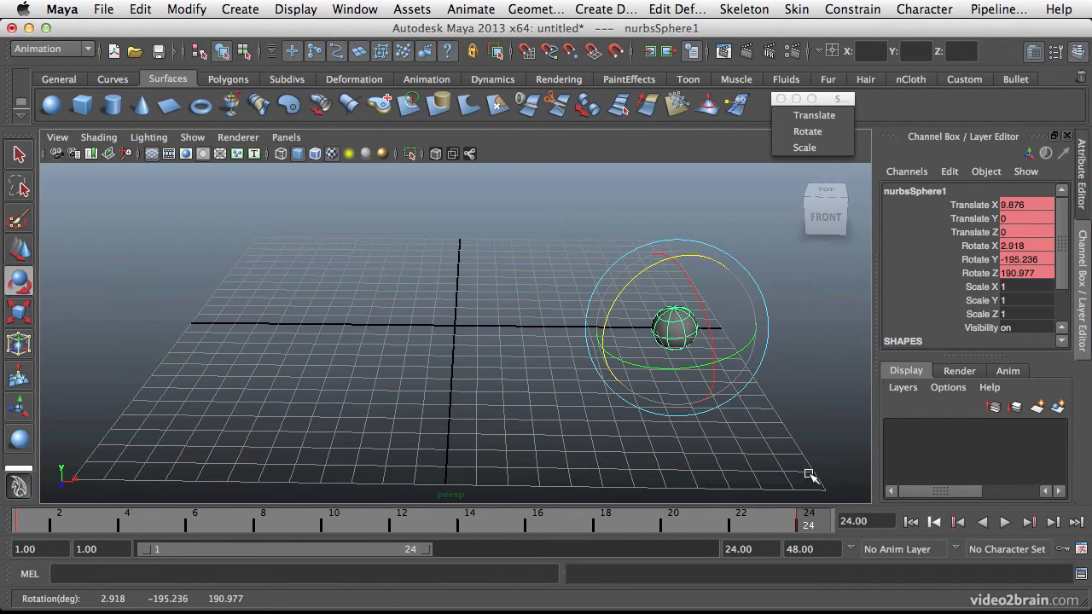
Key the sphere's scale at frame 1, scale it uniformly to about 2.86 at frame 24, key it and play back.
left_click_drag(764, 509, 36, 487)
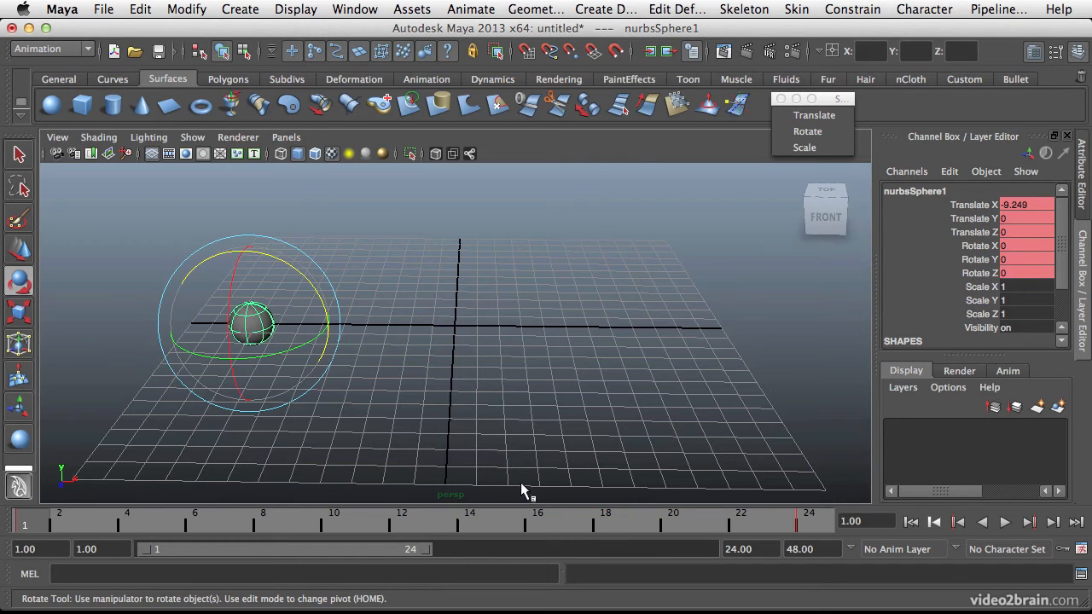
key("shift+r")
left_click_drag(44, 529, 809, 522)
key("r")
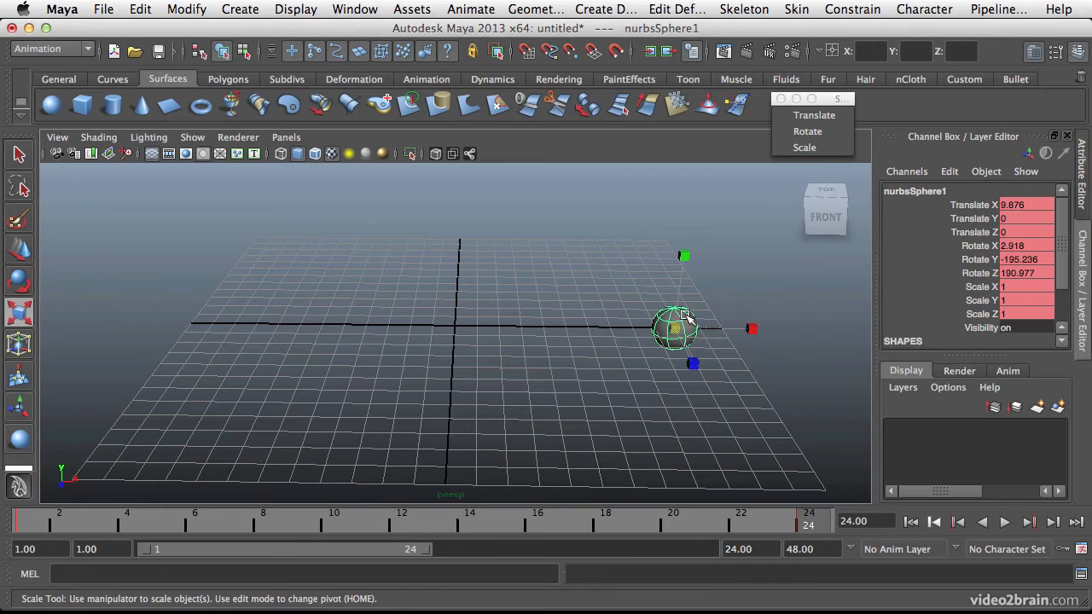
left_click_drag(676, 331, 785, 311)
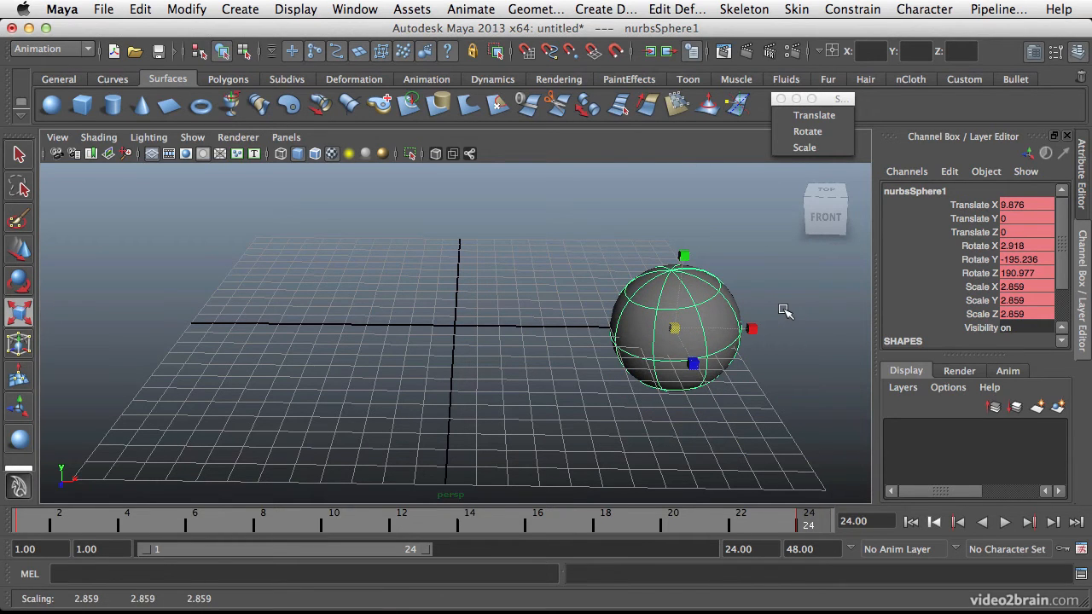
key("alt+v")
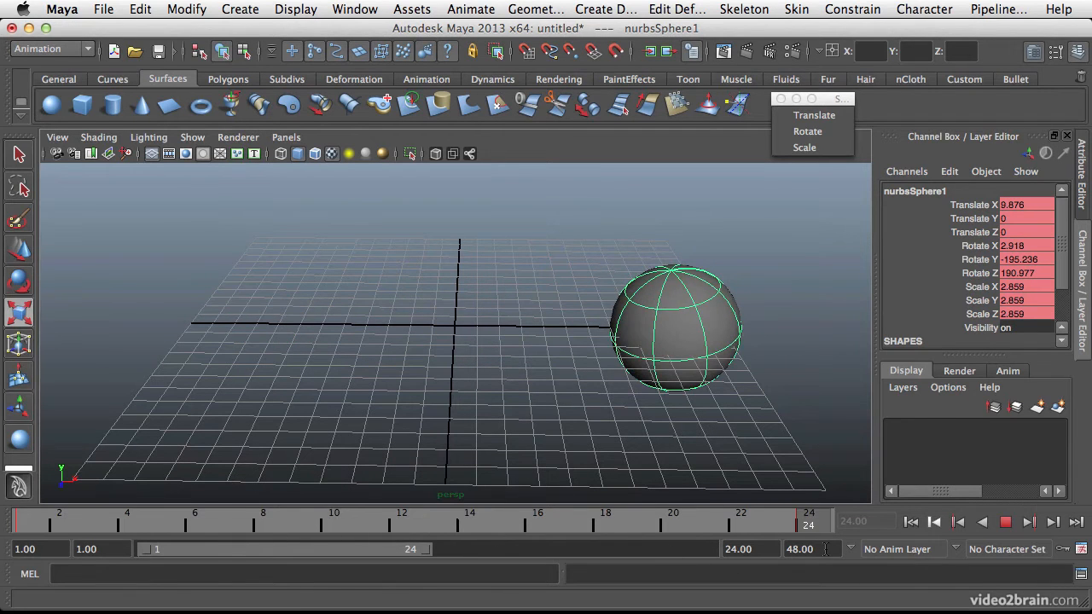
left_click(515, 539)
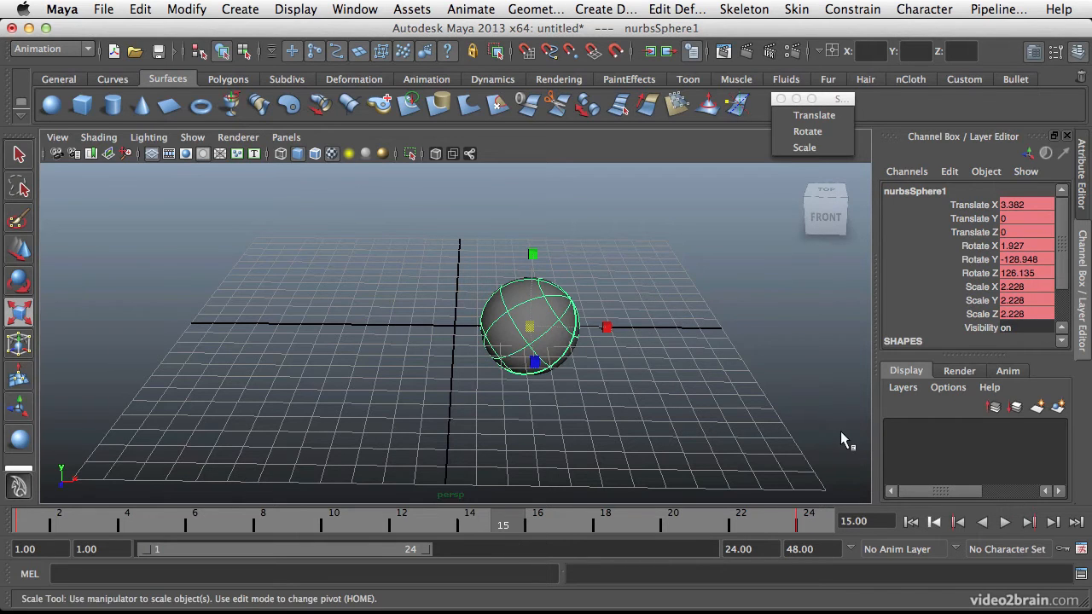
Undo the sphere's scale and rotation keys, and play back the remaining translation animation.
left_click(792, 512)
key("z")
key("z")
key("z")
key("z")
key("z")
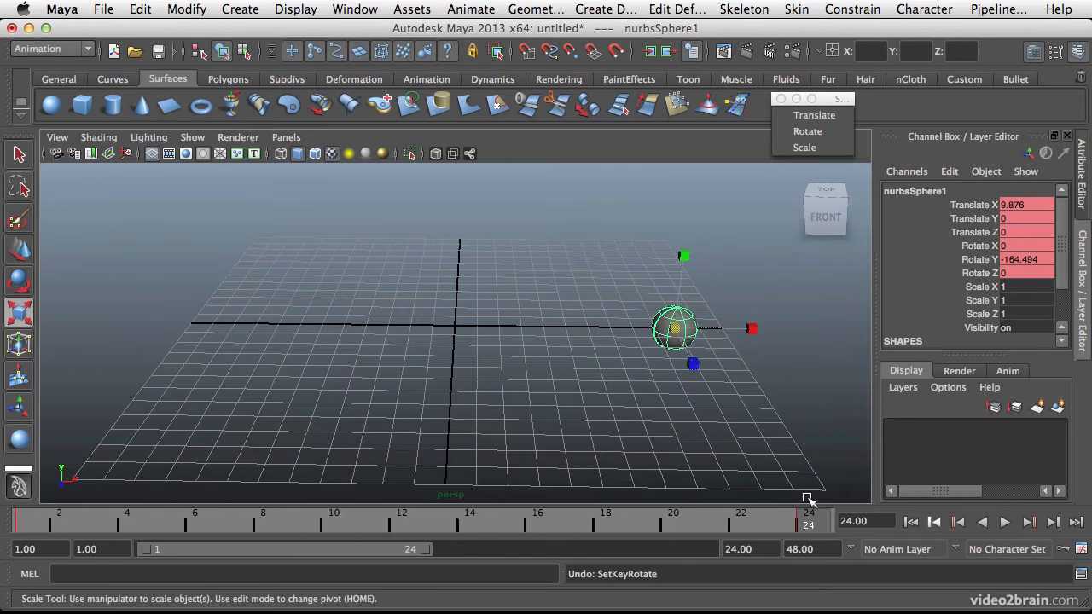
key("z")
key("z")
key("z")
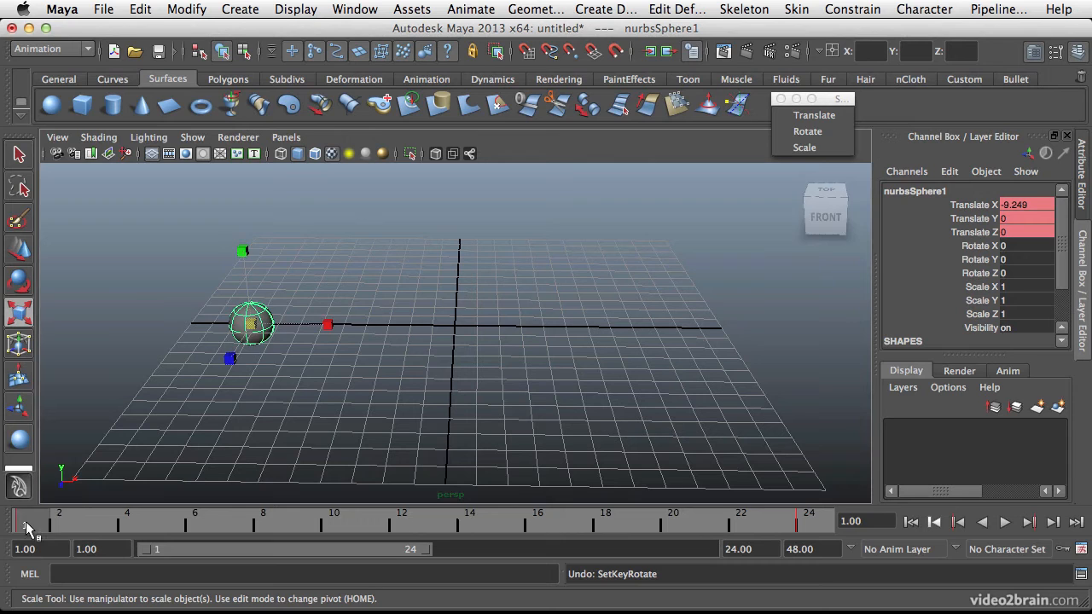
key("alt+v")
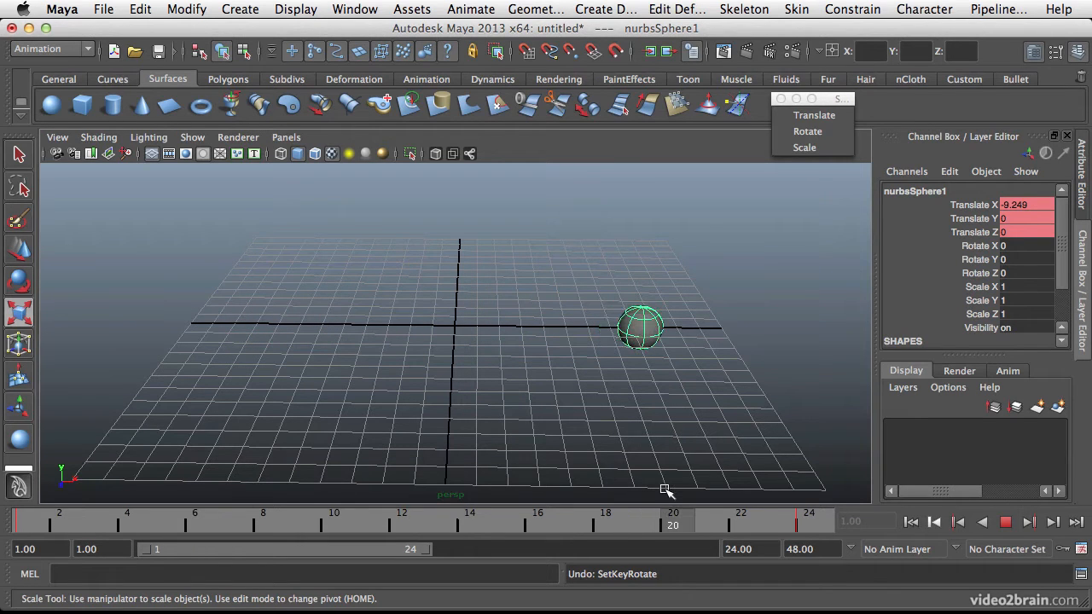
key("Escape")
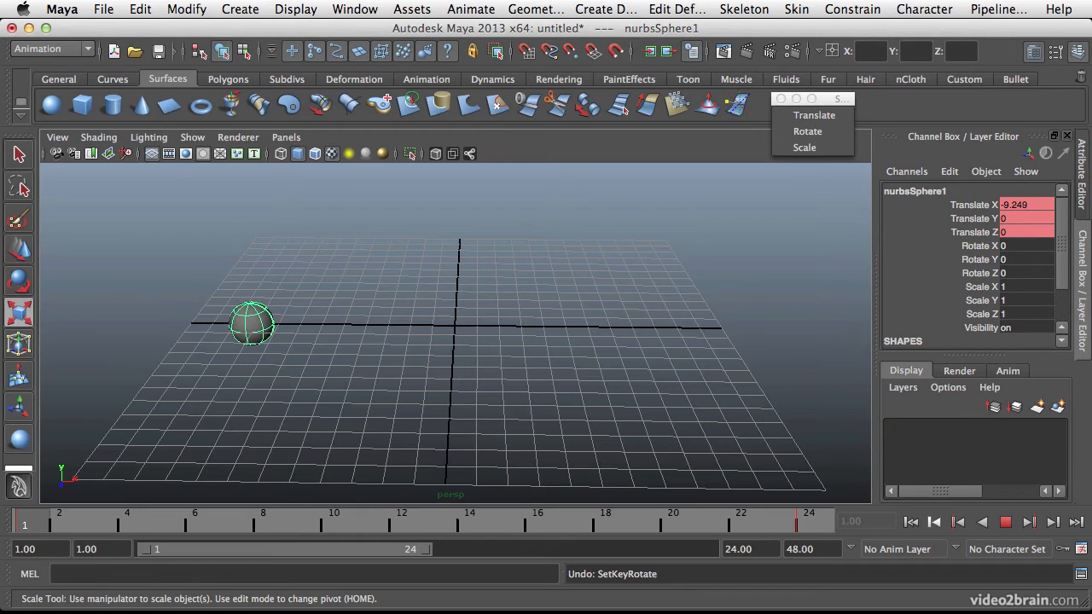
Key the sphere's rotation at frame 1, and rotate it to about -263.5 degrees in Z at frame 20 with another rotation key.
key("e")
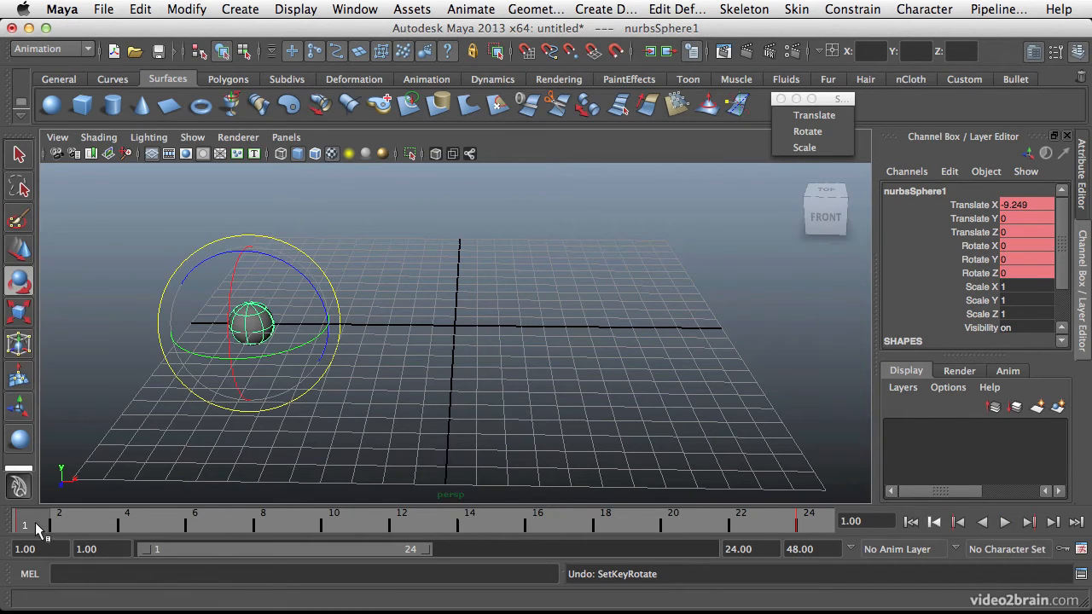
key("alt+v")
left_click_drag(205, 533, 674, 526)
left_click_drag(603, 266, 536, 418)
left_click_drag(673, 522, 339, 548)
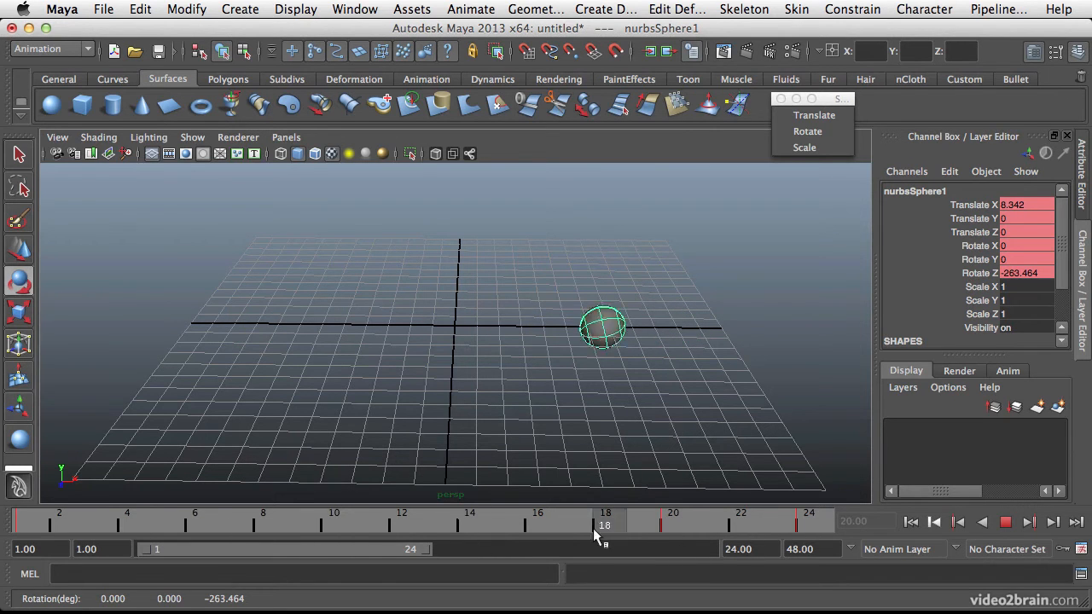
Key the sphere's scale at frame 1, and scale it uniformly to about 2.25 at frame 14 with another scale key.
left_click(45, 526)
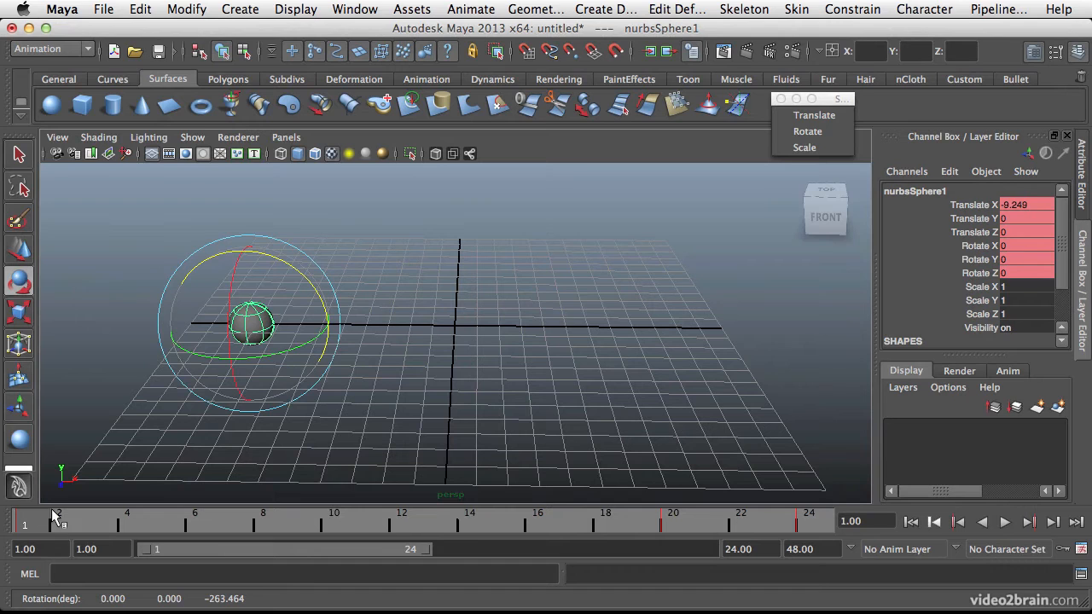
left_click_drag(54, 524, 461, 529)
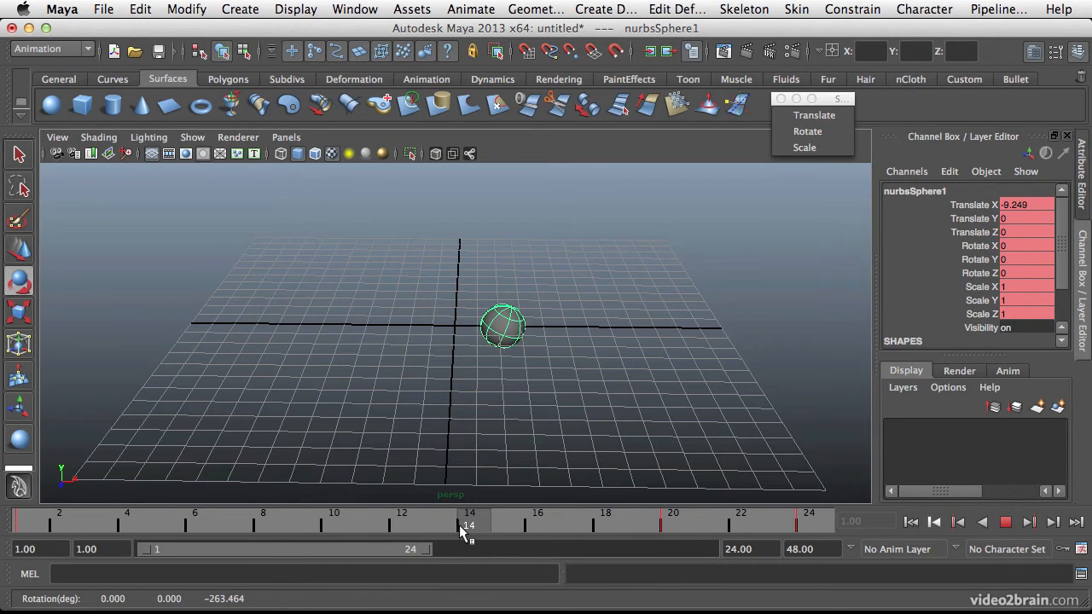
key("r")
left_click_drag(505, 329, 571, 322)
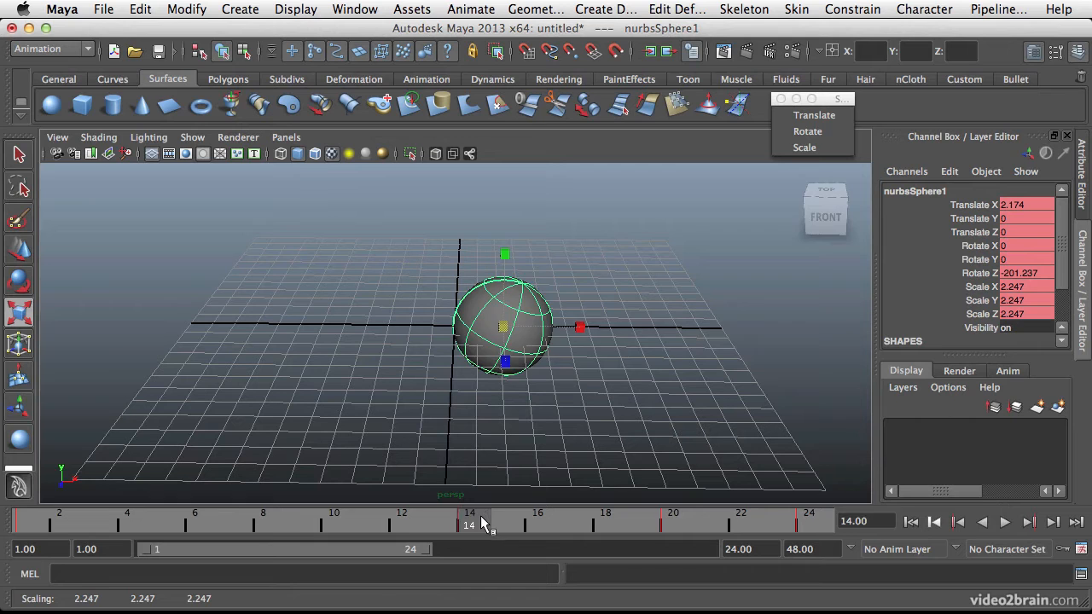
key("alt+v")
key("alt+v")
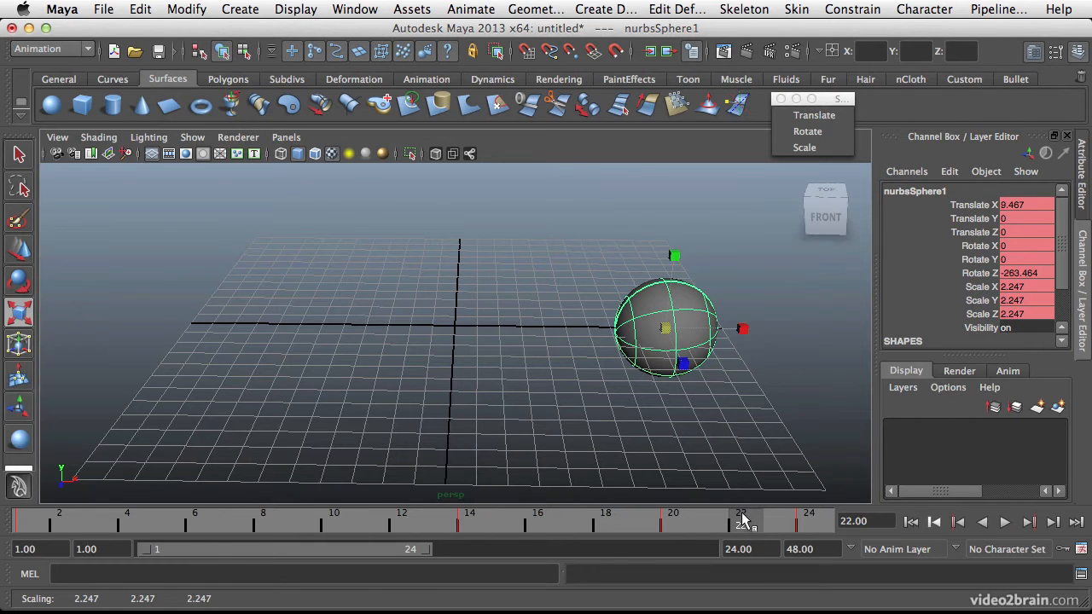
Scale the sphere down uniformly to about 0.99 at frame 22, key its scale and play back the animation.
left_click_drag(665, 335, 604, 330)
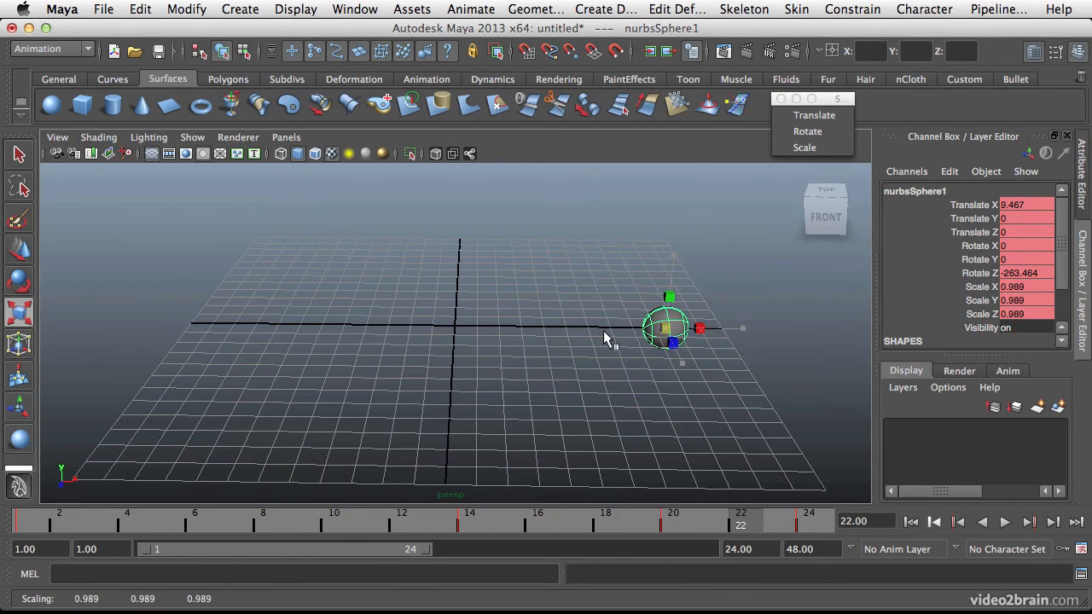
left_click_drag(744, 523, 778, 517)
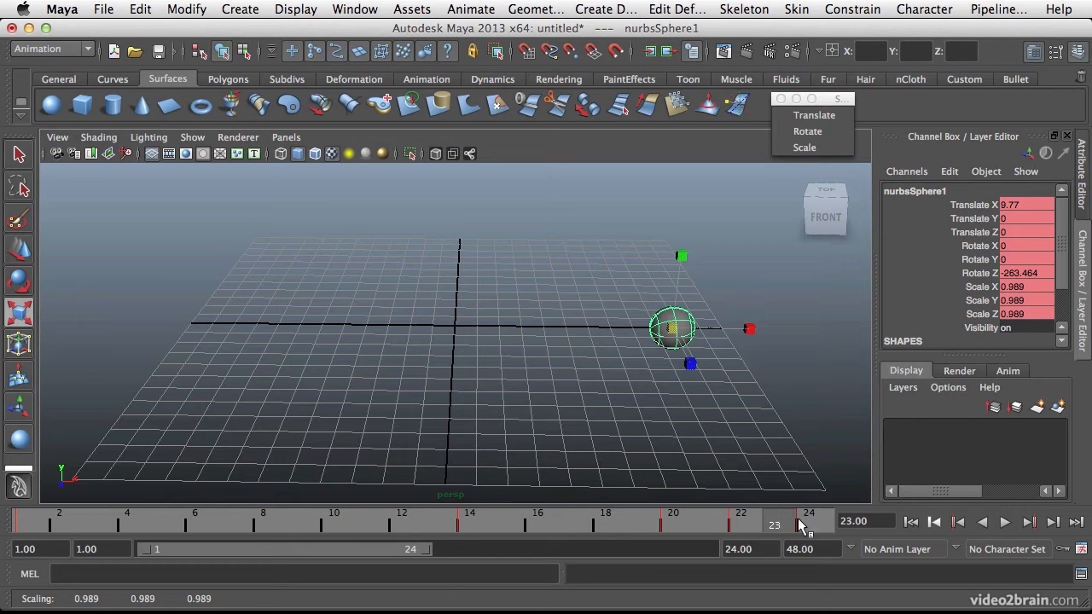
key("alt+v")
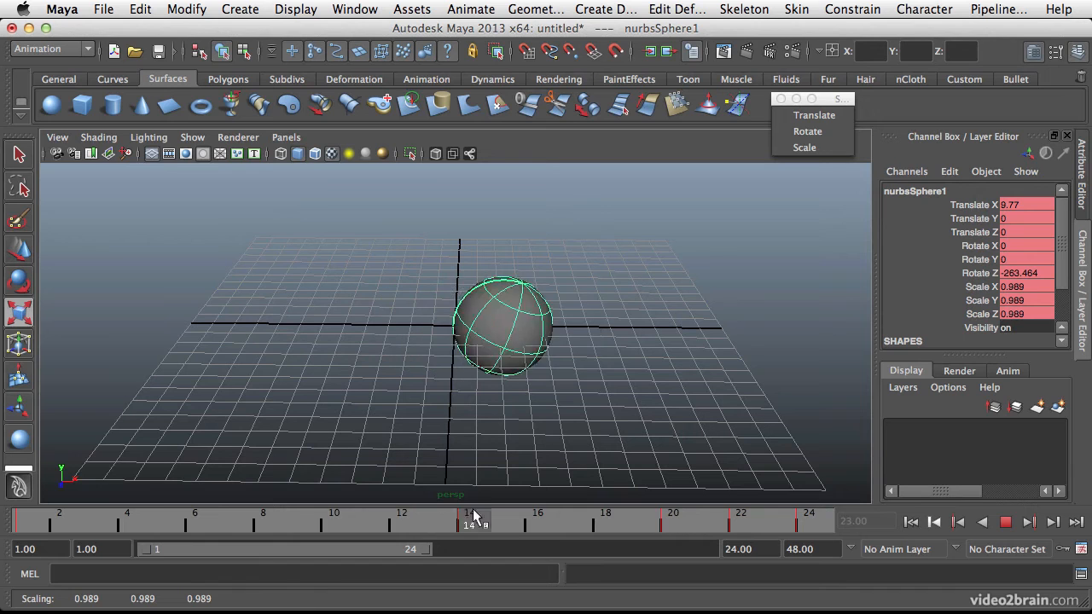
left_click_drag(646, 516, 730, 514)
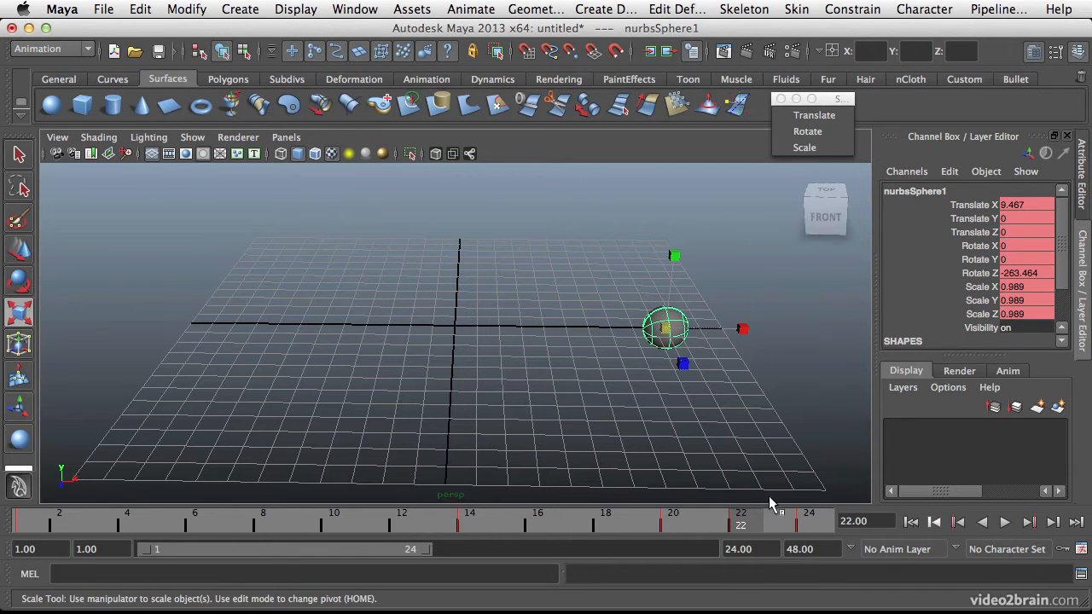
Undo all the sphere's scale, rotation and translation keys.
key("z")
key("z")
key("z")
key("z")
key("z")
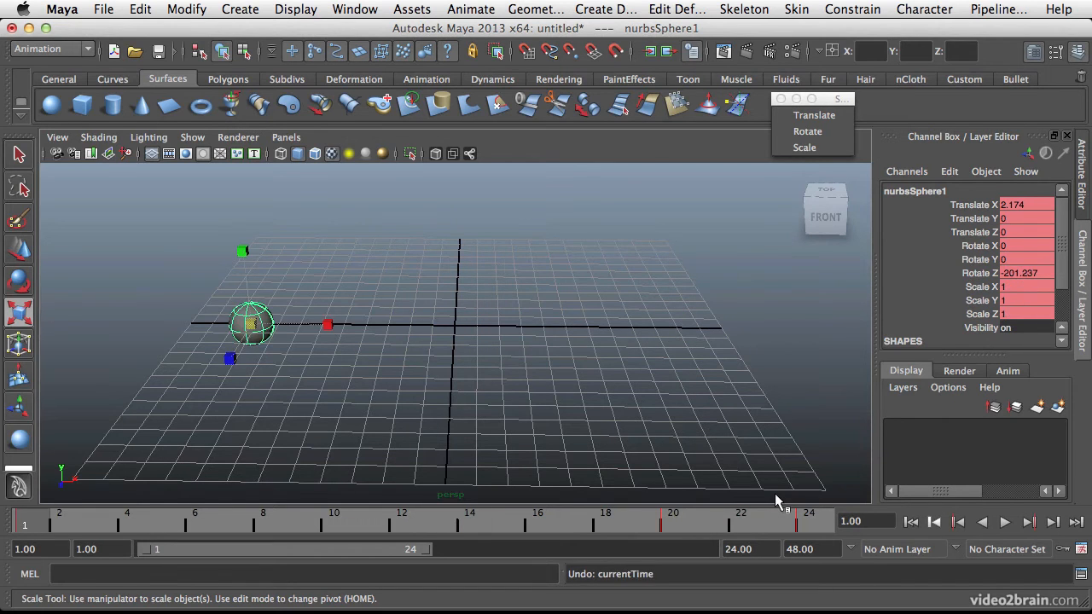
key("z")
key("z")
key("z")
key("z")
key("z")
key("z")
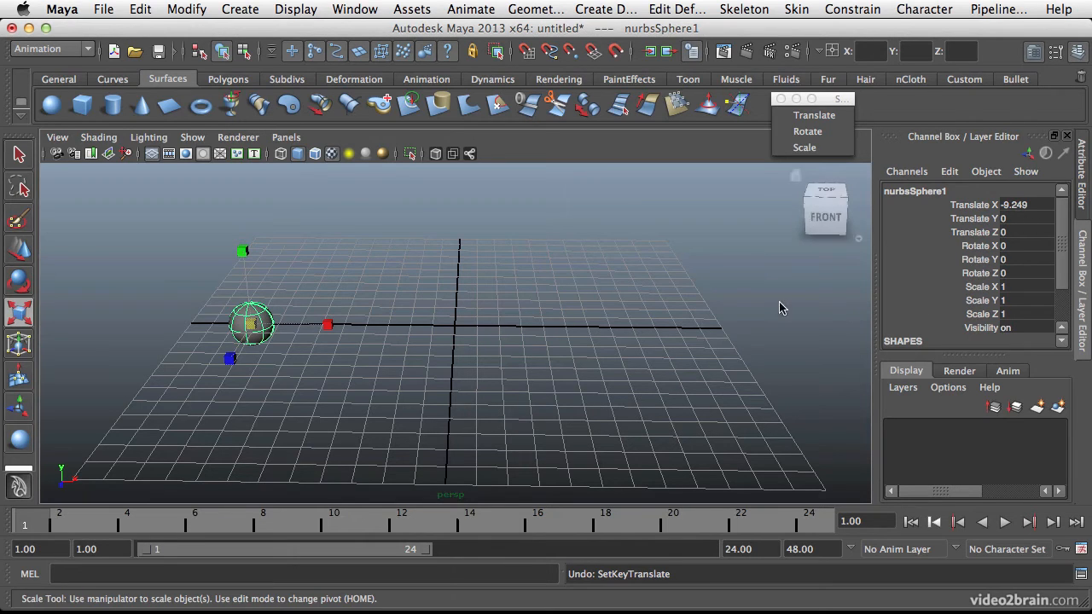
Key only the sphere's Translate X channel at frame 1 with Key Selected.
key("q")
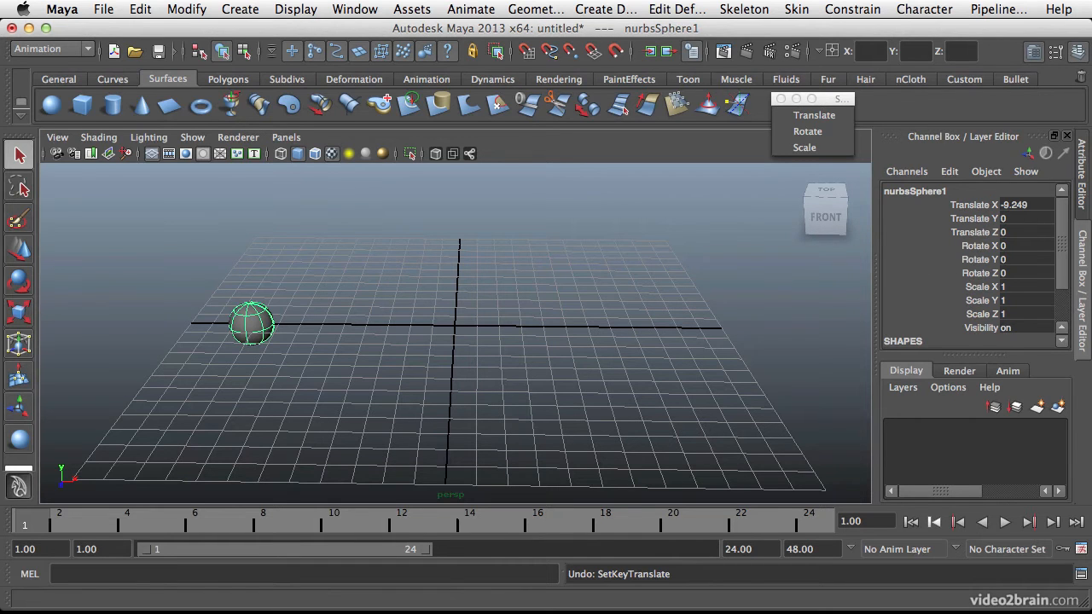
right_click(1040, 203)
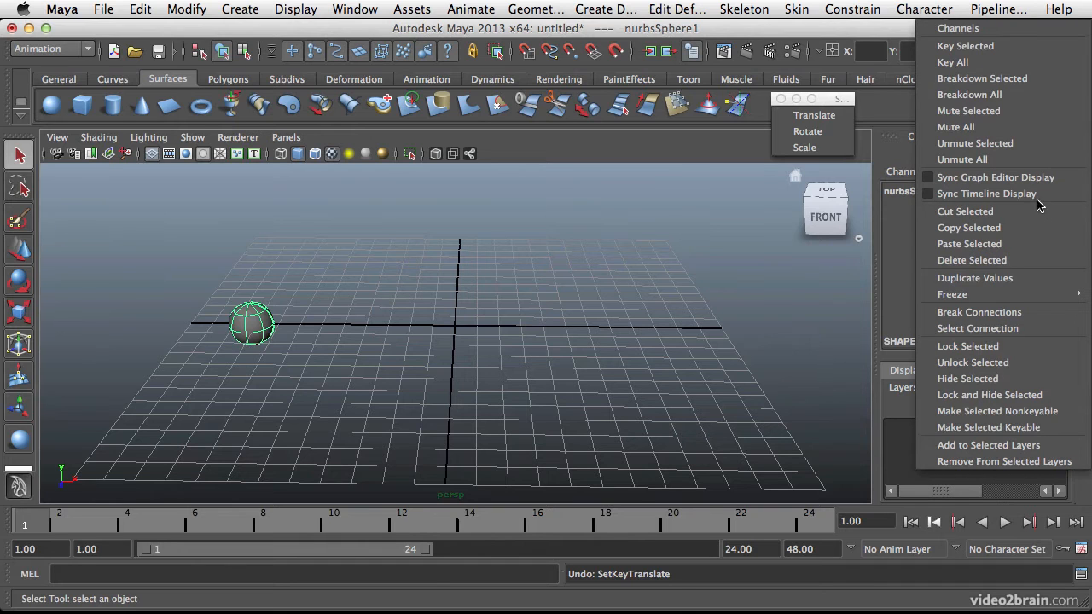
left_click(998, 50)
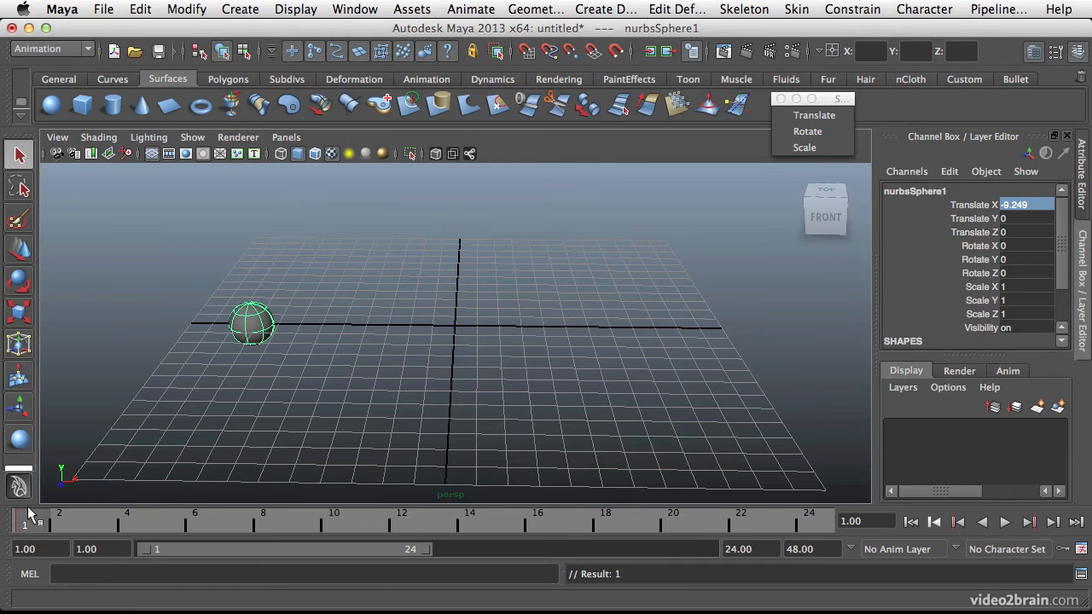
Move the sphere to Translate X about 11.0 at frame 24 and key only that channel with Key Selected.
key("alt+v")
key("alt+v")
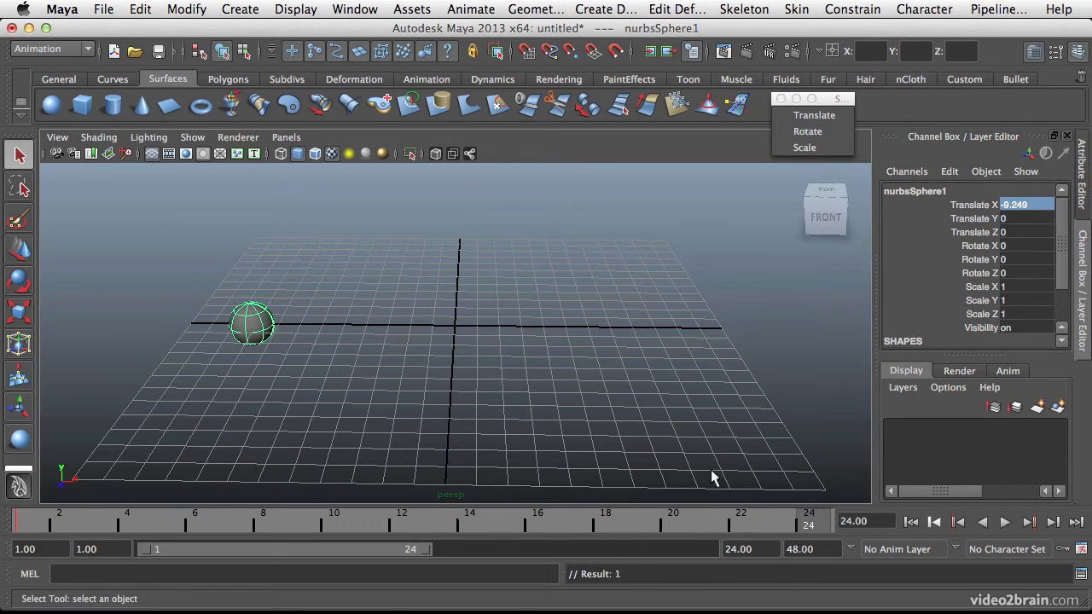
key("w")
left_click_drag(329, 334, 763, 327)
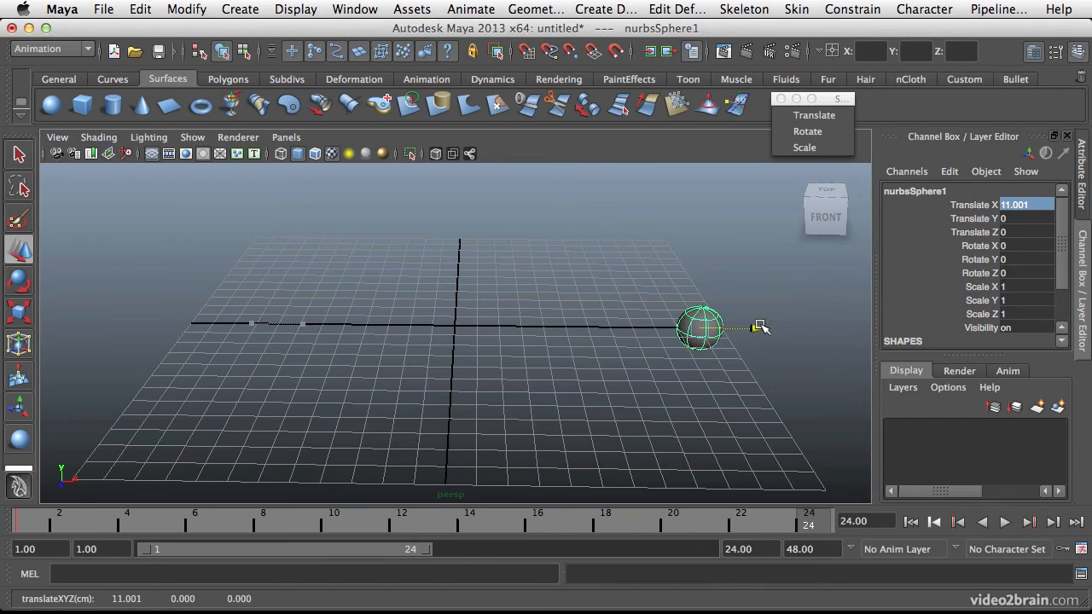
right_click(1047, 205)
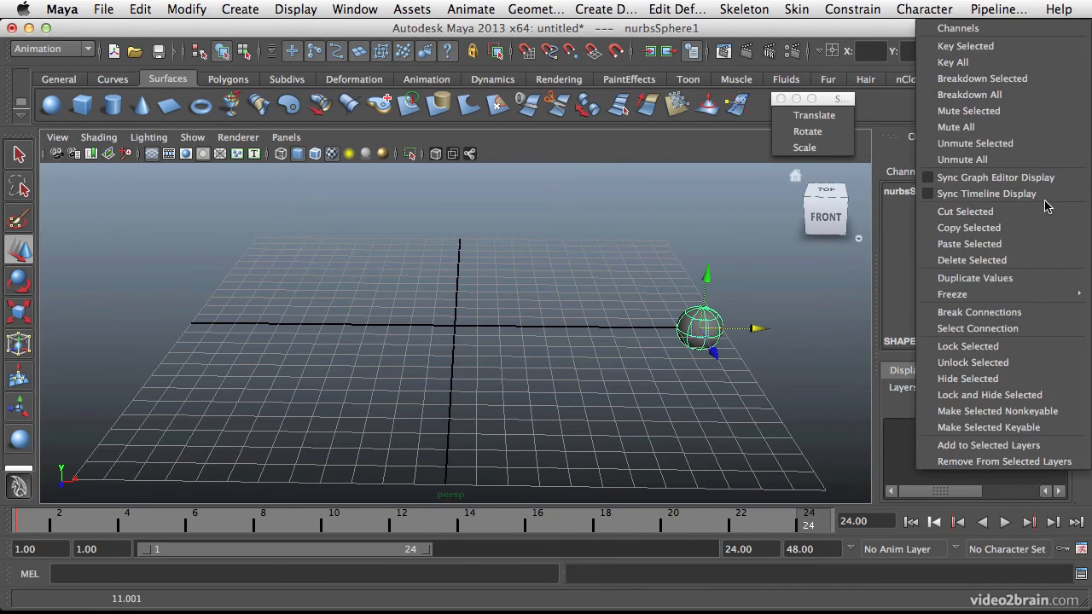
left_click(991, 47)
Play back the Translate X animation and reselect the sphere to review which of its channels are keyed.
key("alt+v")
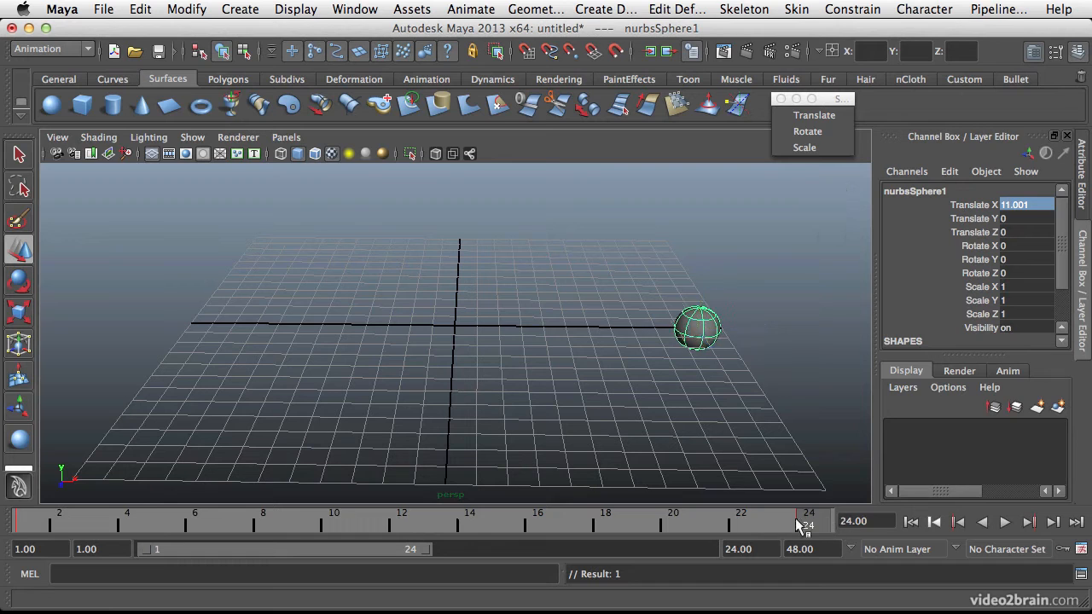
key("alt+v")
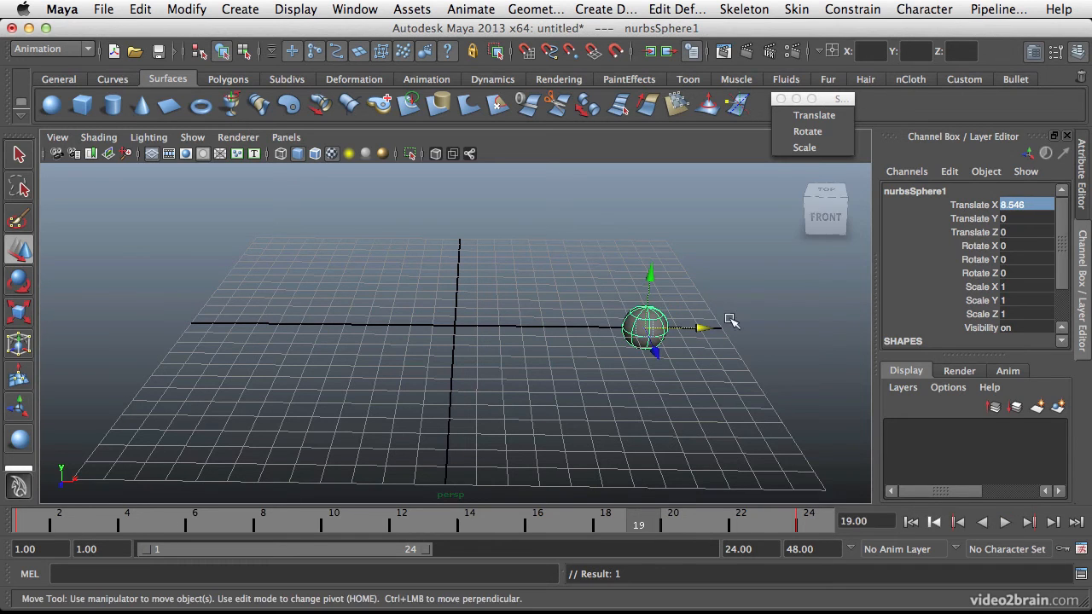
left_click(761, 269)
left_click(647, 335)
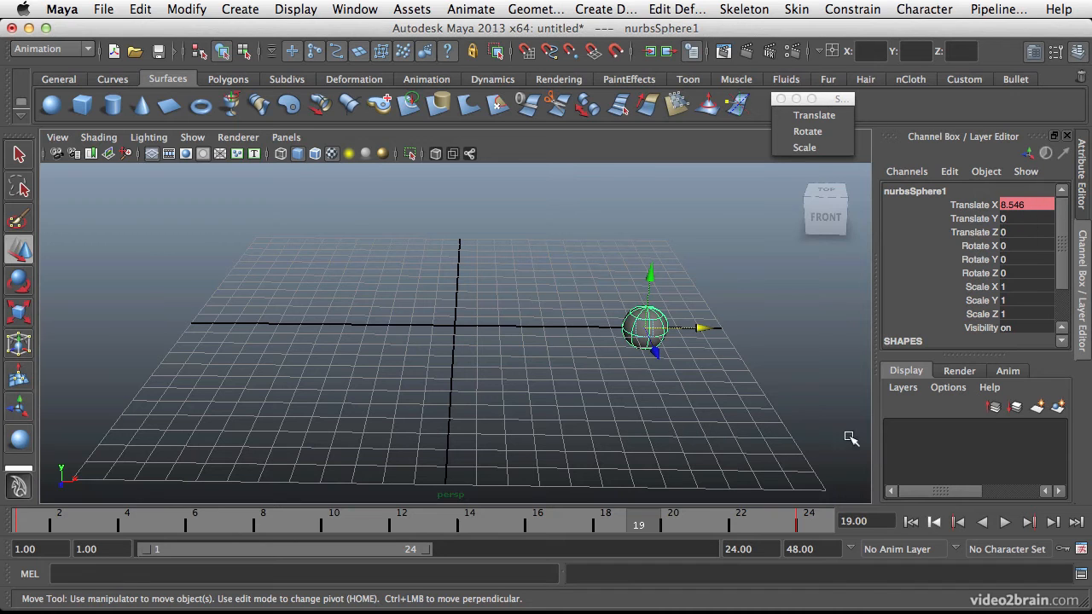
key("alt+v")
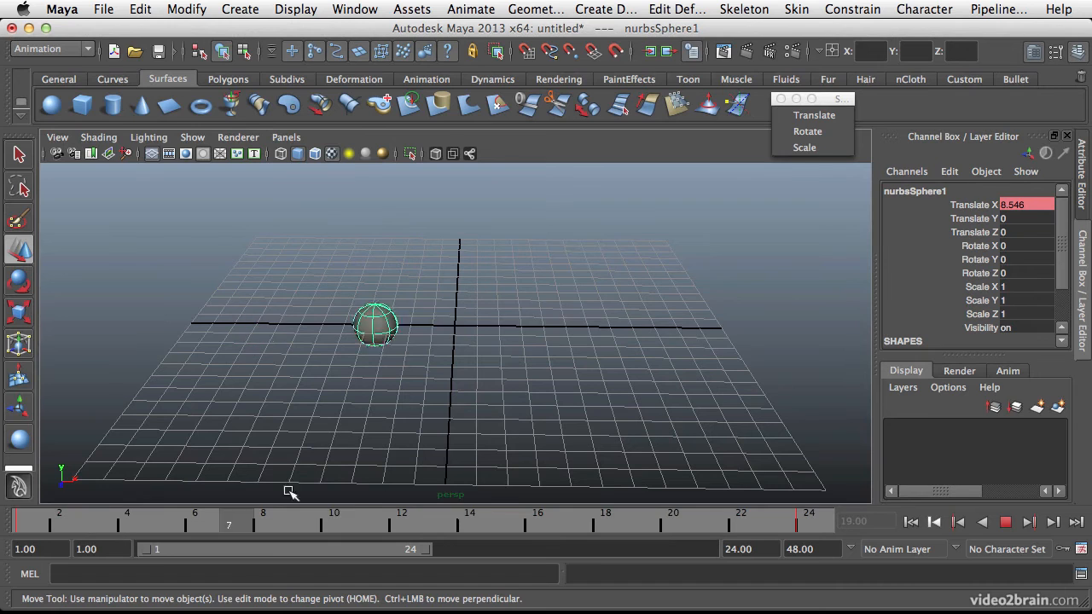
Return to frame 1 and key only the sphere's Translate Y channel at 0 with Key Selected.
left_click(12, 528)
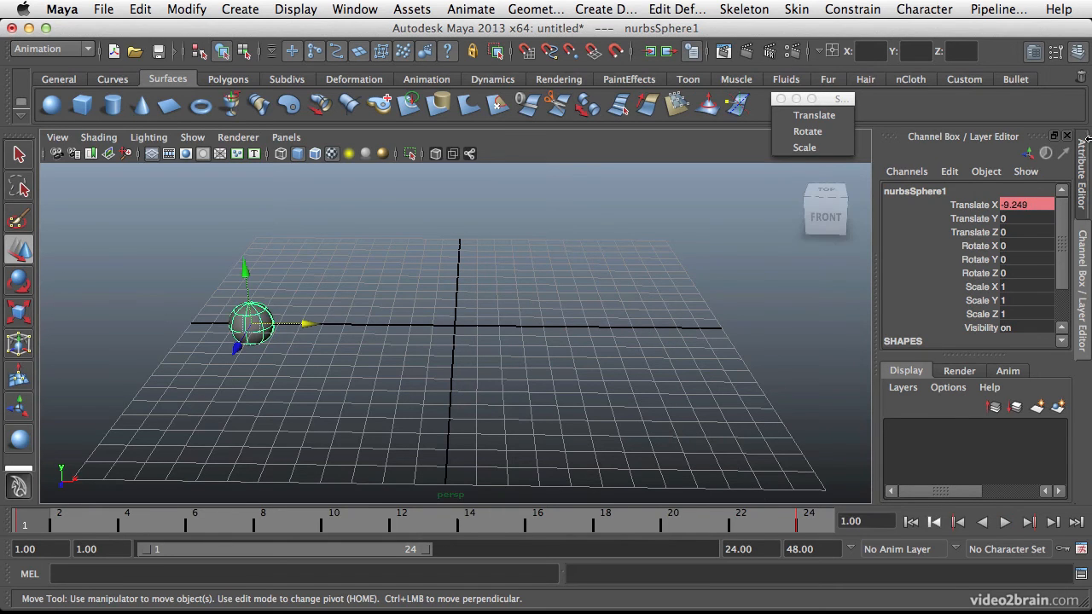
left_click(1021, 218)
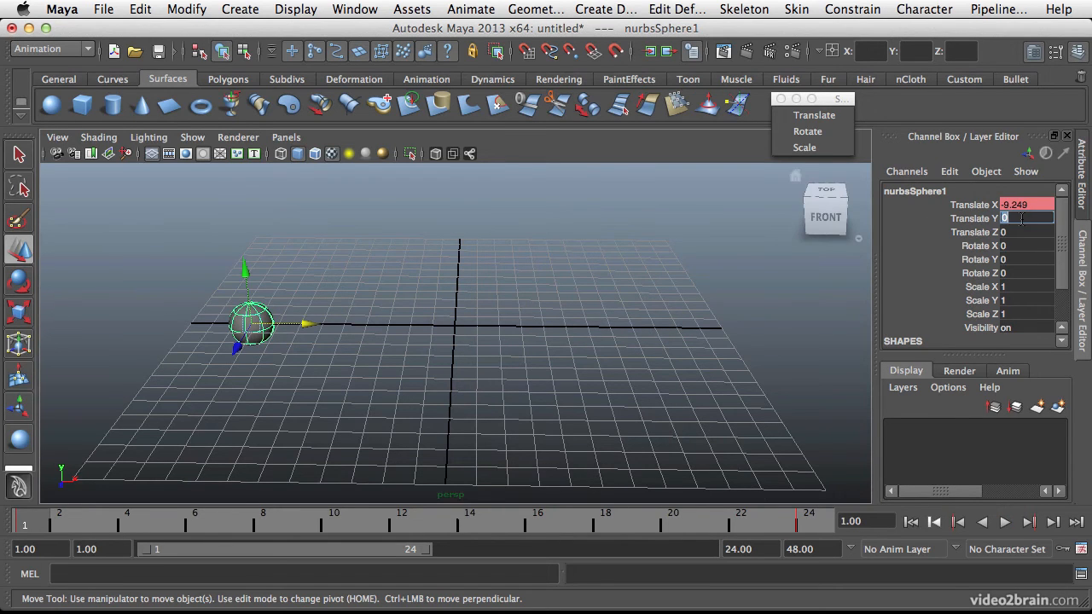
right_click(1021, 217)
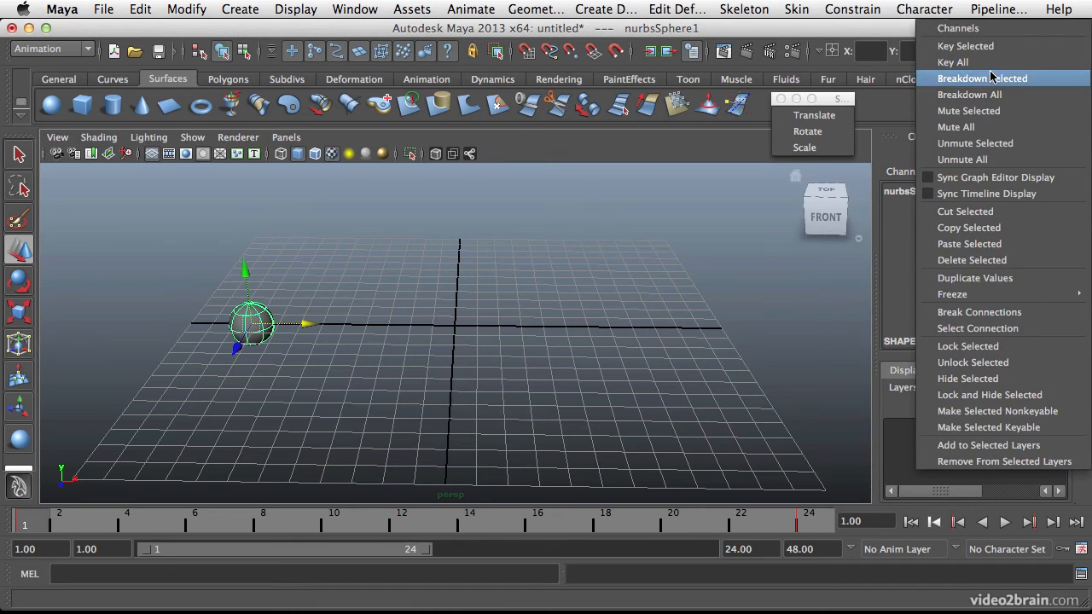
left_click(965, 46)
Raise the sphere to Translate Y about 4.1 at frame 19 and key only that channel with Key Selected.
left_click_drag(25, 515, 640, 517)
left_click_drag(662, 267, 663, 185)
right_click(1032, 220)
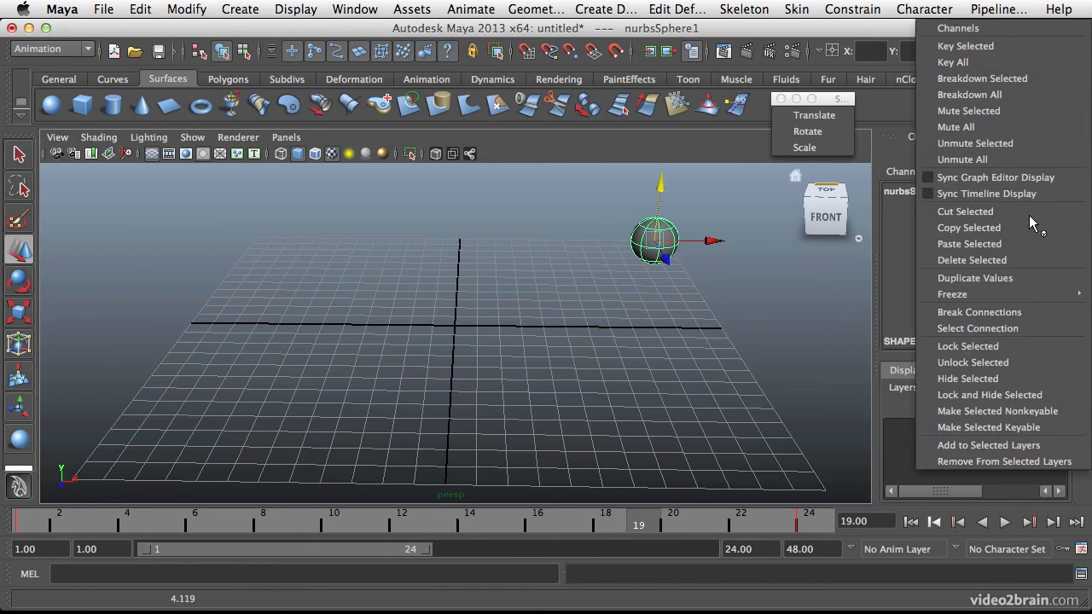
left_click(974, 48)
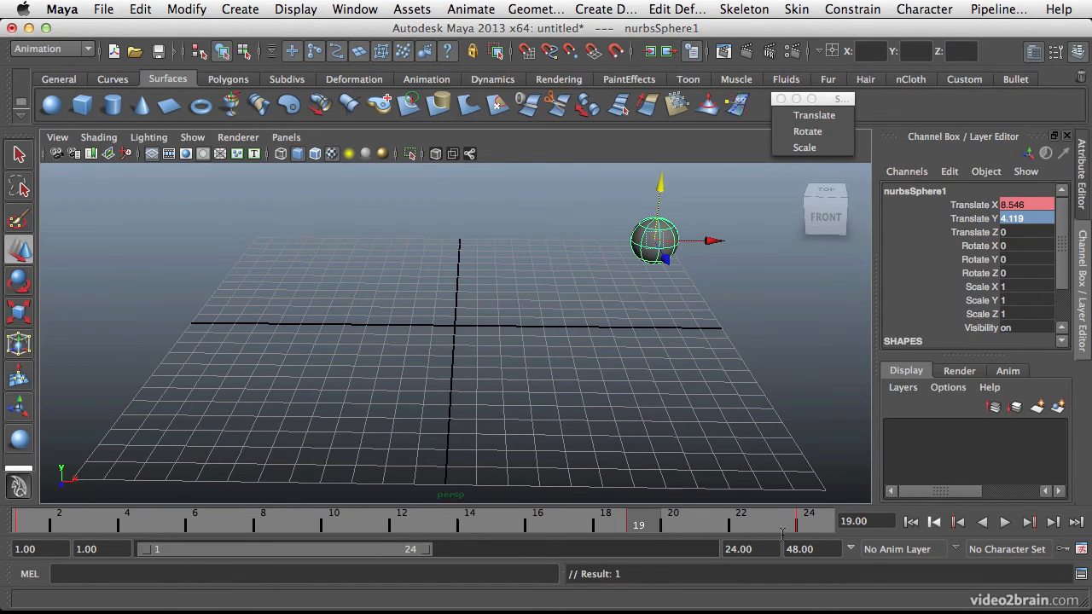
Play back the combined Translate X and Translate Y motion, check frames 24 and 19, and return to frame 1.
key("alt+v")
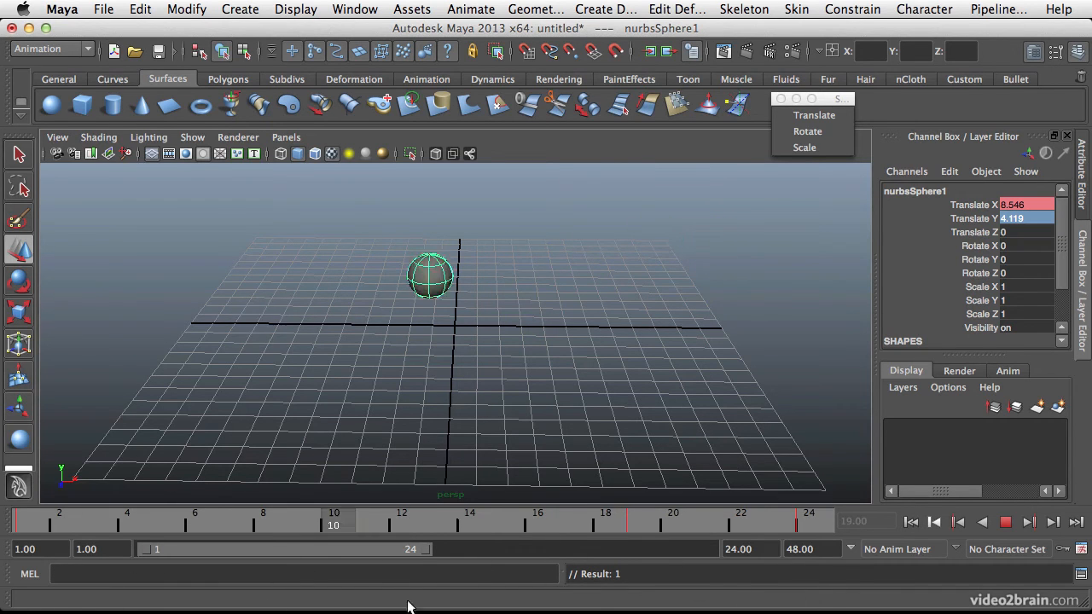
key("alt+v")
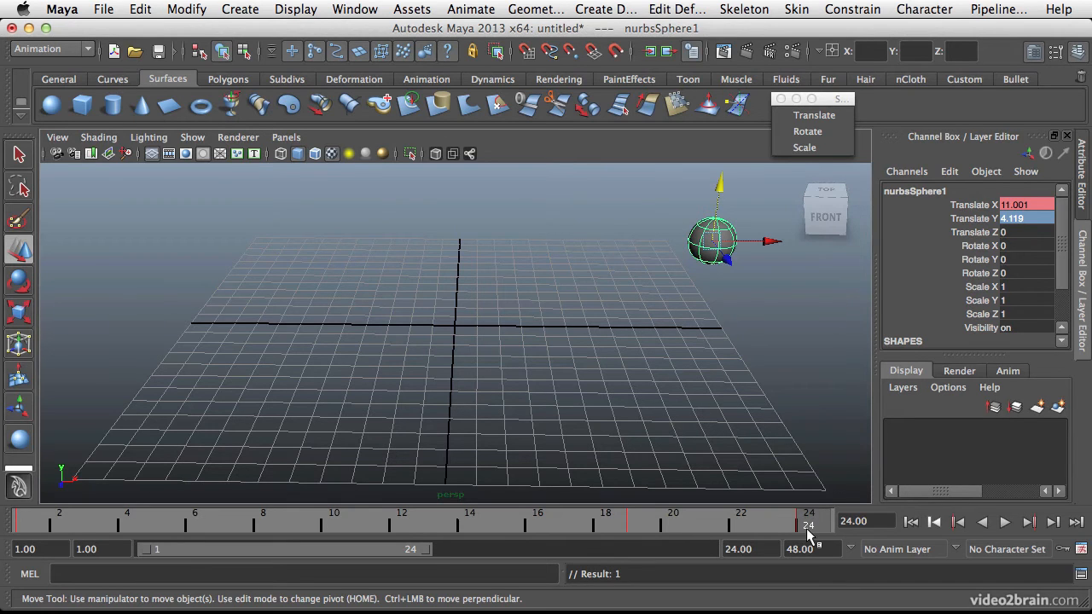
key("alt+v")
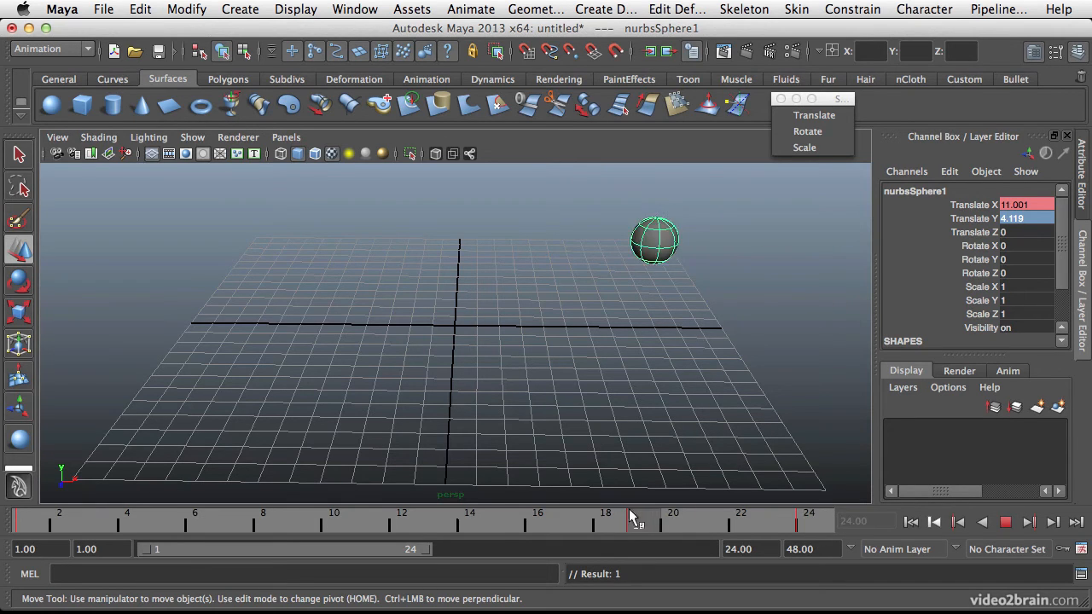
mouse_move(60, 503)
left_mouse_down()
mouse_move(170, 519)
mouse_move(636, 522)
mouse_move(18, 520)
left_mouse_up()
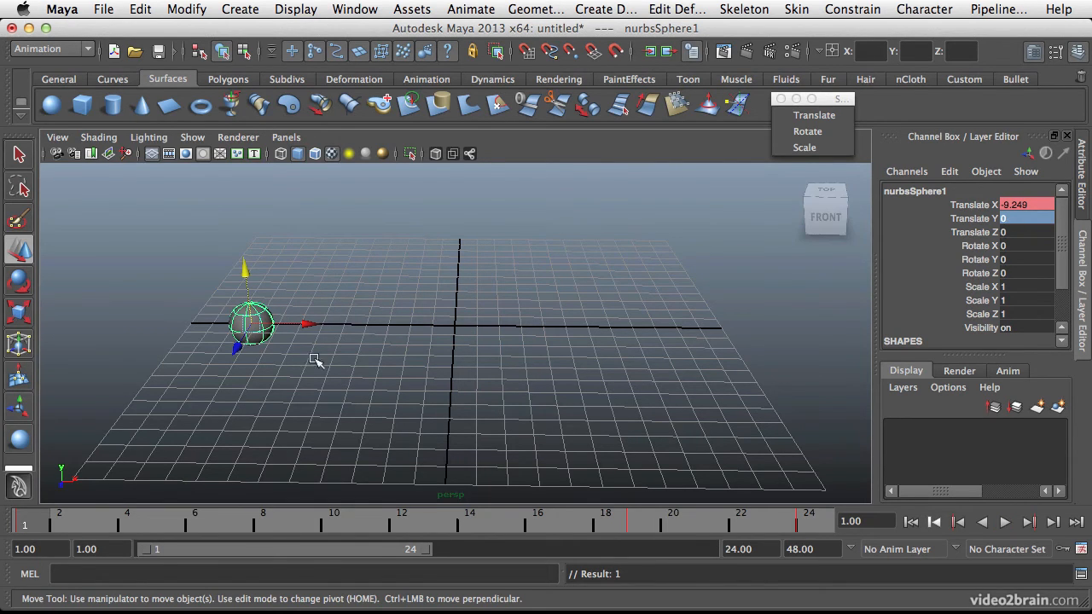
Key the sphere's three scale channels at 1 on frame 8 and at a uniform 2.22 on frame 14.
left_click_drag(34, 524, 264, 527)
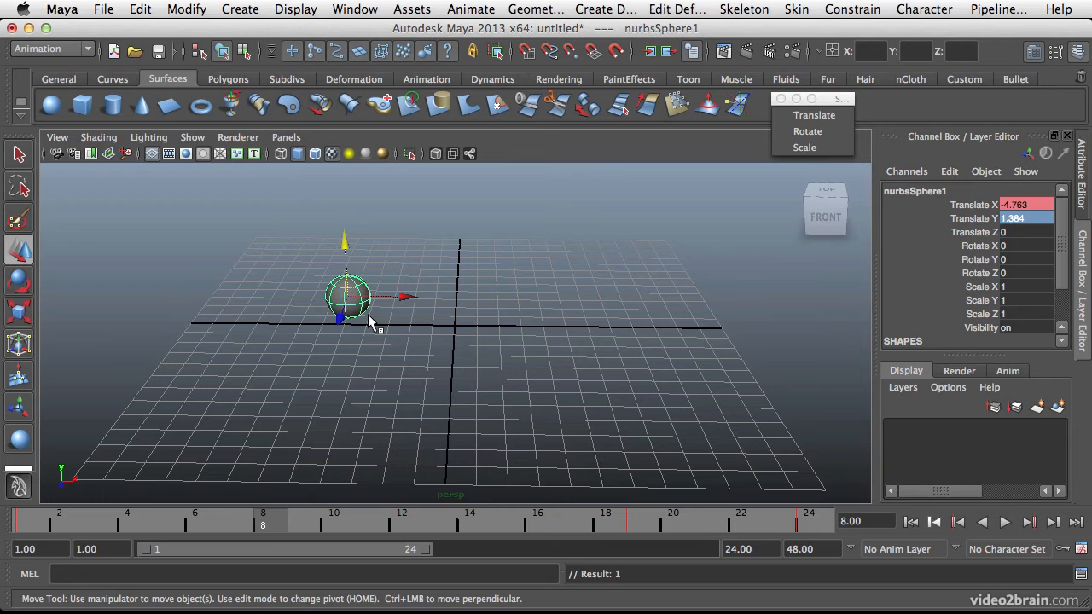
key("shift+r")
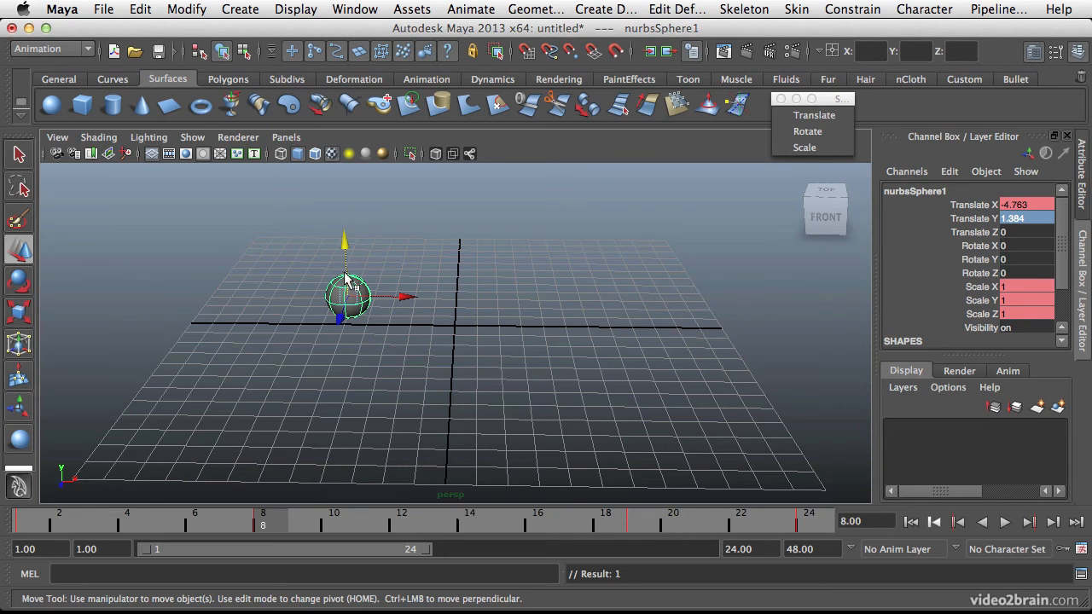
key("r")
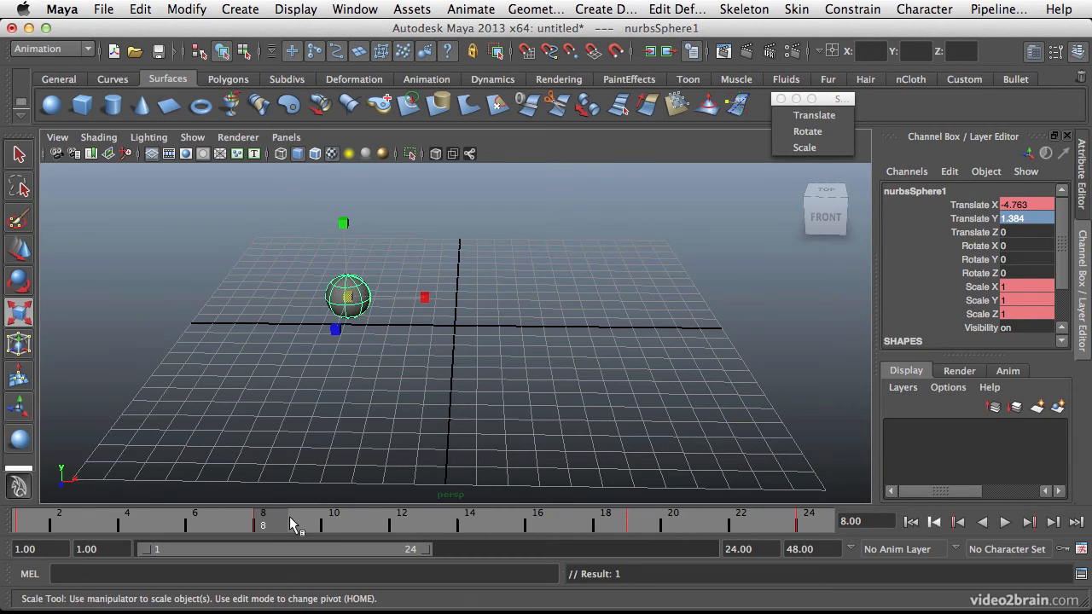
left_click_drag(281, 524, 467, 524)
left_click_drag(523, 258, 577, 252)
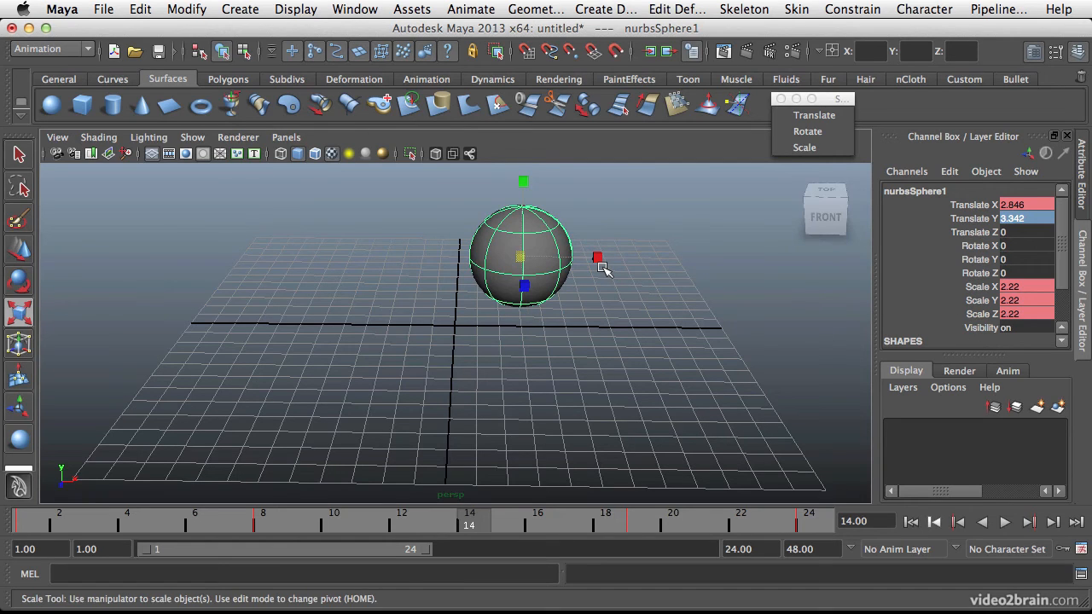
Carry the sphere's frame 8 scale of 1 over to frame 22 without updating its pose, and key the scale channels there.
left_click_drag(468, 524, 270, 524)
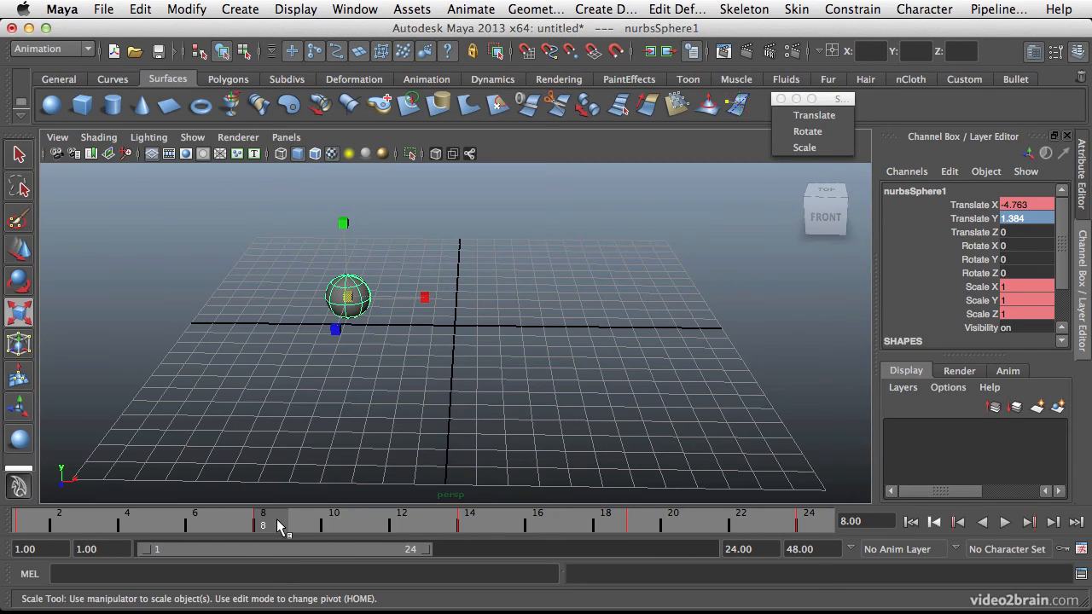
mouse_move(273, 526)
left_mouse_down()
mouse_move(487, 502)
mouse_move(573, 516)
mouse_move(748, 513)
mouse_move(743, 523)
left_mouse_up()
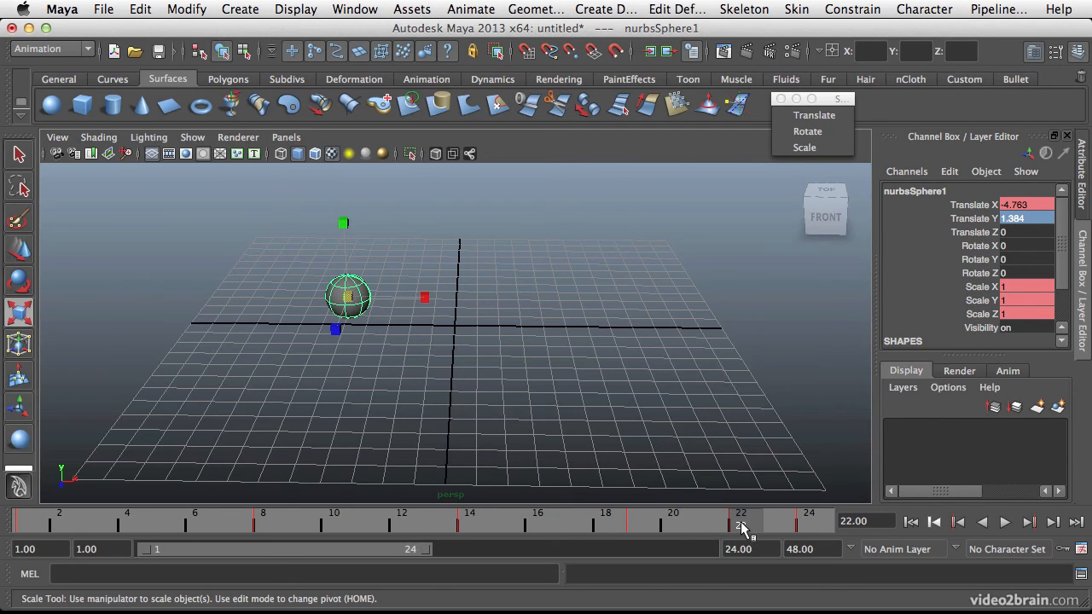
key("alt+v")
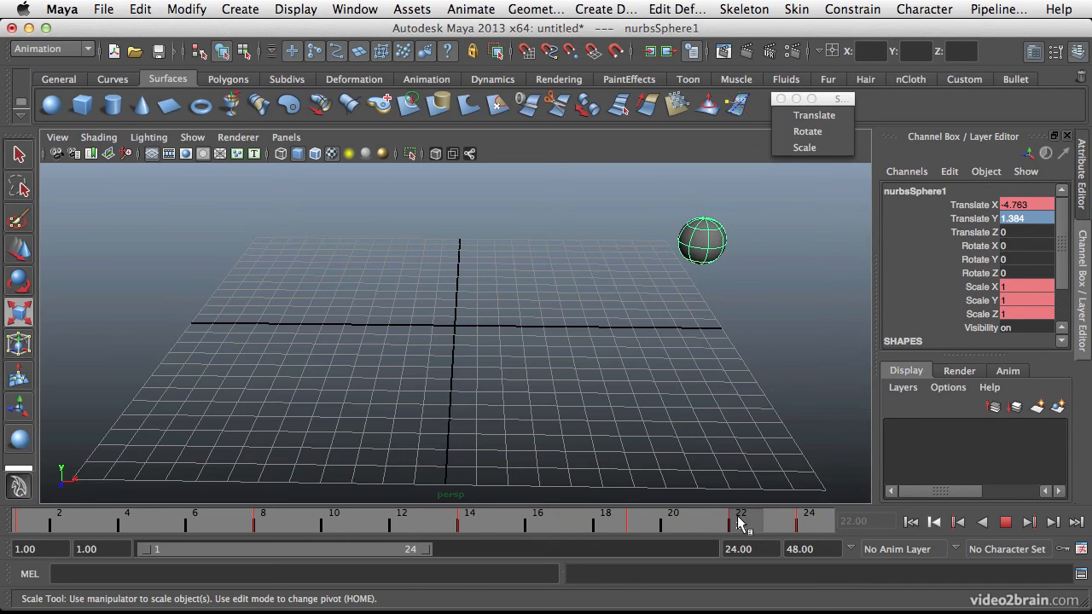
Scrub between frames 8 and 22 and play back the animation to review the sphere's scaling.
mouse_move(673, 517)
left_mouse_down()
mouse_move(395, 519)
mouse_move(267, 556)
mouse_move(266, 519)
left_mouse_up()
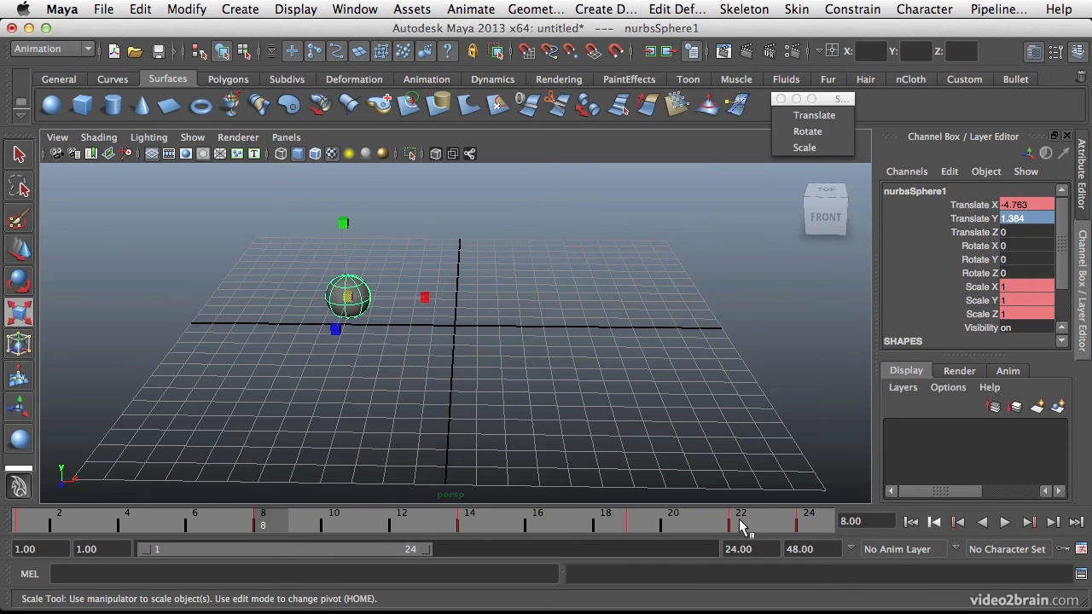
left_click(741, 525)
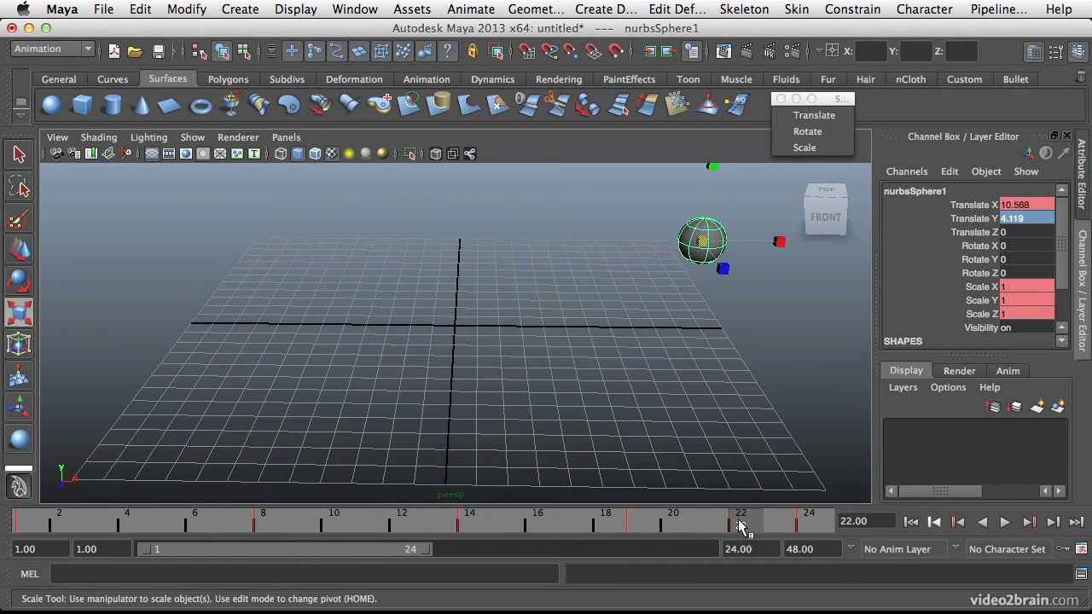
key("alt+v")
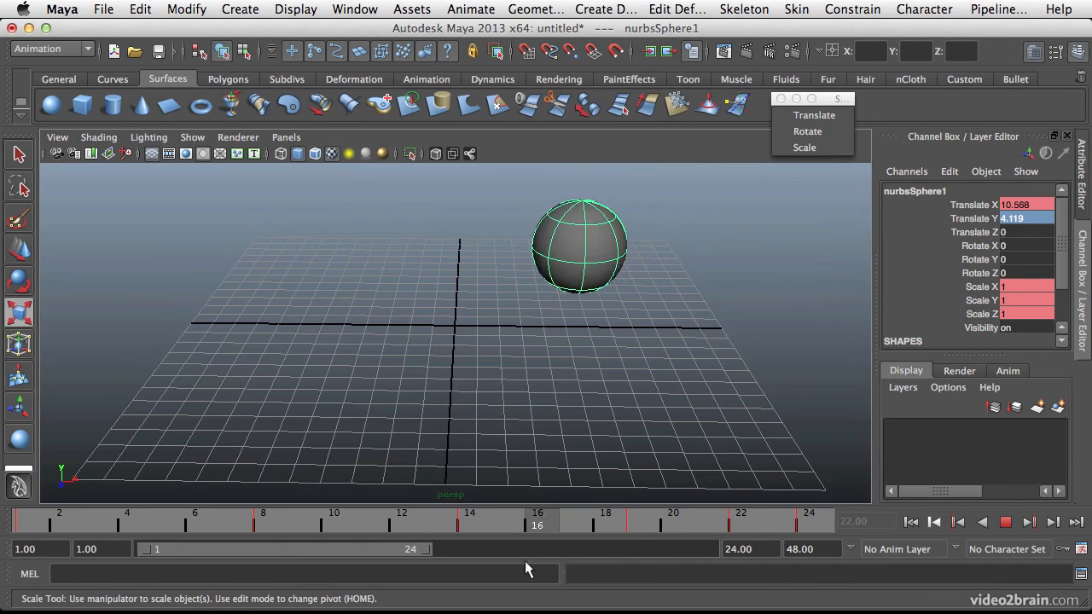
key("alt+v")
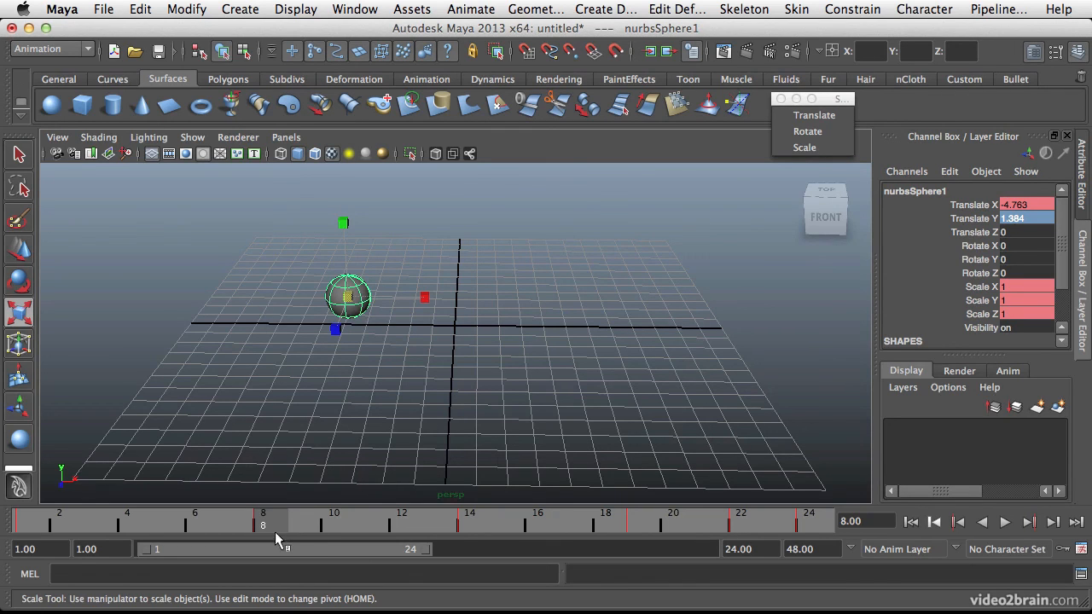
From frame 1, compare moving the current time without updating the sphere with normal scrubbing through to frame 24.
left_click_drag(271, 528, 9, 531)
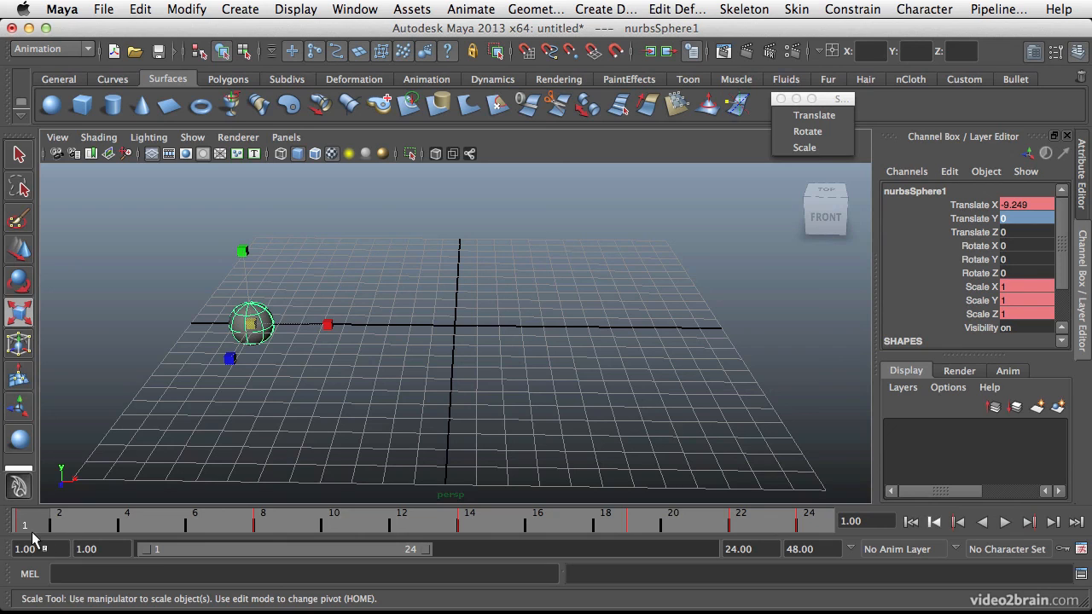
key("alt+v")
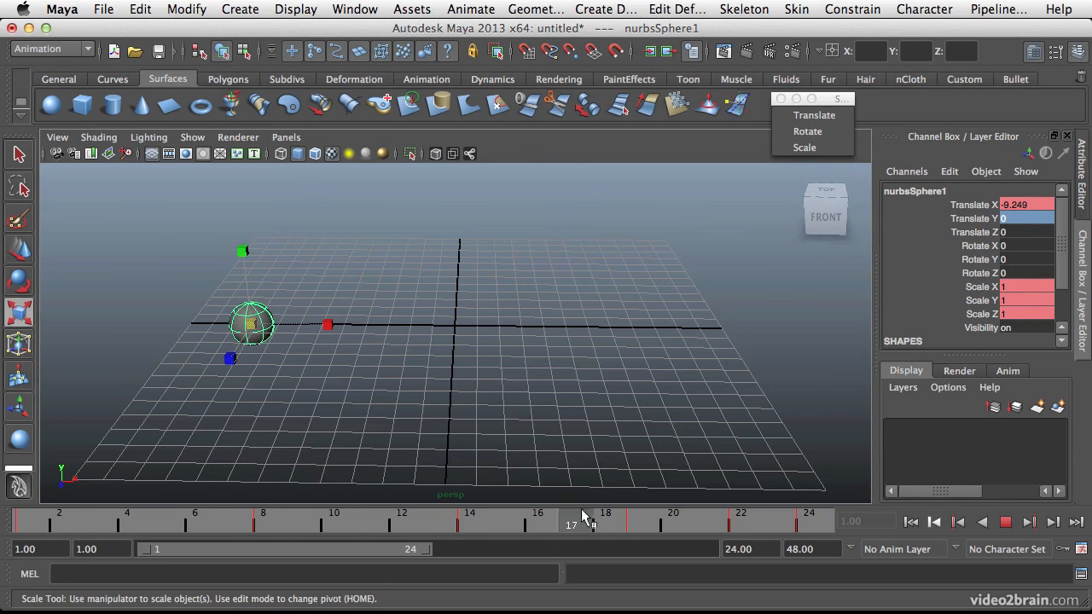
key("alt+v")
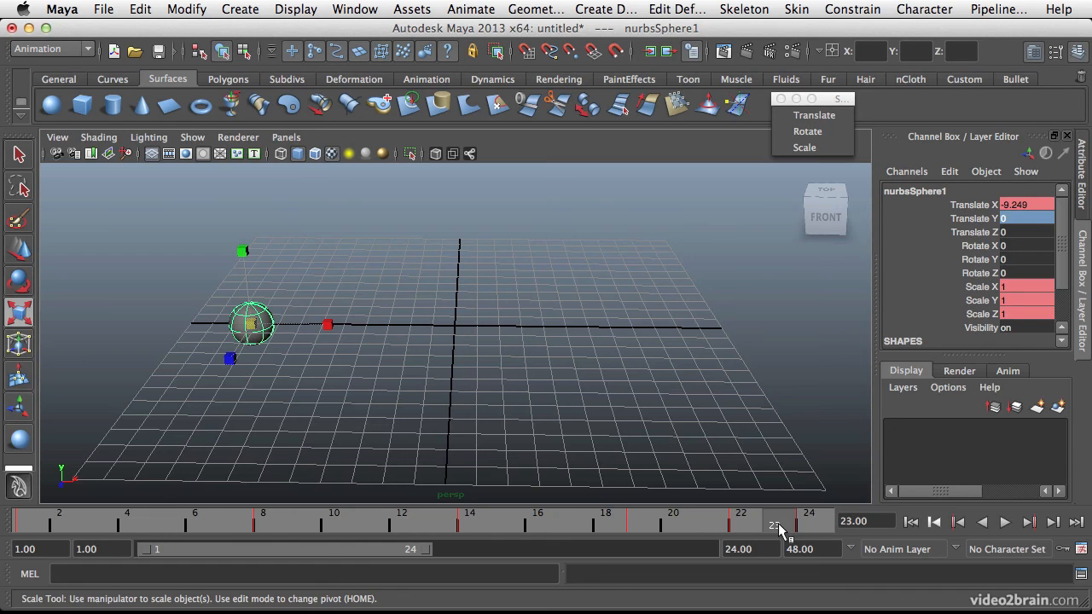
left_click_drag(782, 529, 28, 524)
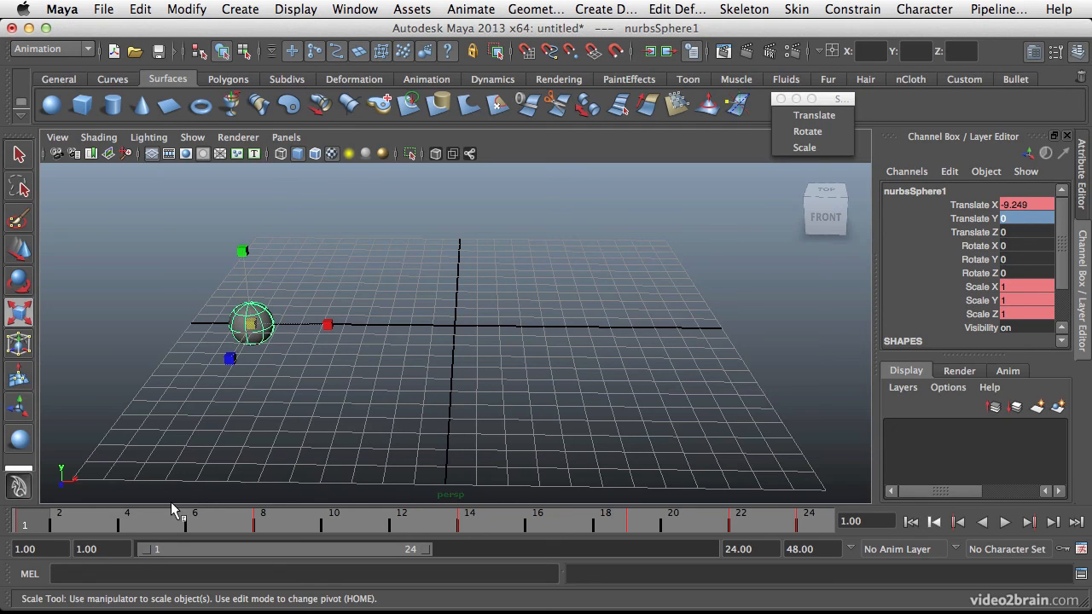
left_click_drag(38, 529, 808, 524)
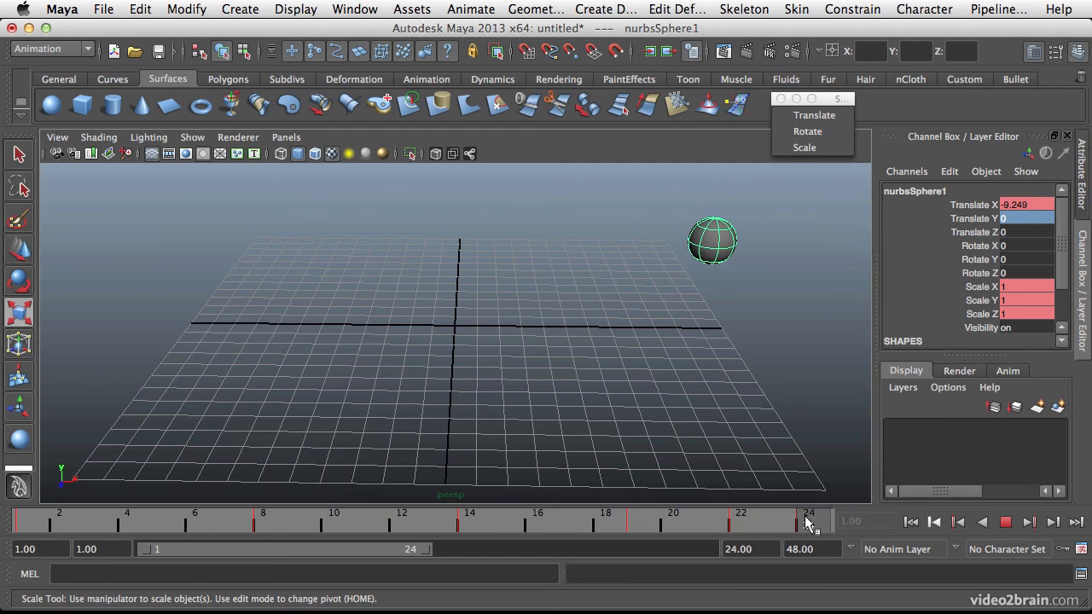